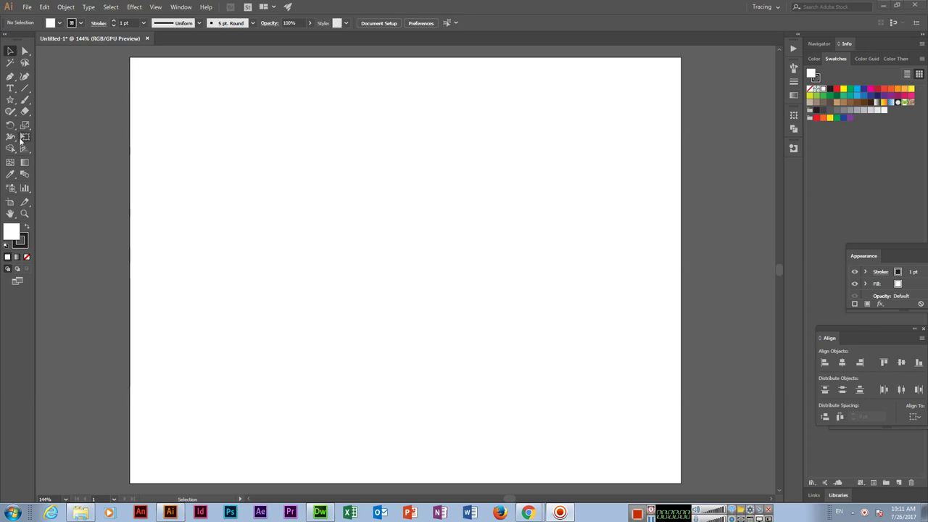
# Draw a many-pointed star, fill it blue and move it up and left.
pyautogui.click(10, 99)
pyautogui.moveTo(286, 210); pyautogui.dragTo(325, 248)
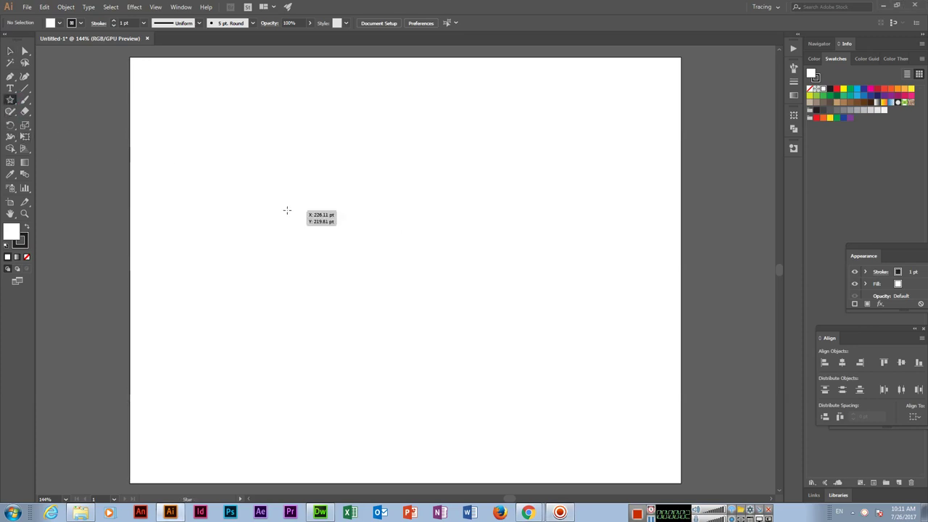
pyautogui.press('Down')
pyautogui.press('Down')
pyautogui.press('Down')
pyautogui.press('Down')
pyautogui.press('Down')
pyautogui.press('Down')
pyautogui.press('Down')
pyautogui.press('Down')
pyautogui.press('Down')
pyautogui.press('Down')
pyautogui.press('Down')
pyautogui.press('Down')
pyautogui.press('Down')
pyautogui.press('Down')
pyautogui.press('Up')
pyautogui.press('Up')
pyautogui.press('Up')
pyautogui.press('Up')
pyautogui.press('Up')
pyautogui.press('Up')
pyautogui.press('Up')
pyautogui.press('Up')
pyautogui.press('Up')
pyautogui.press('Up')
pyautogui.moveTo(324, 247); pyautogui.dragTo(324, 248)
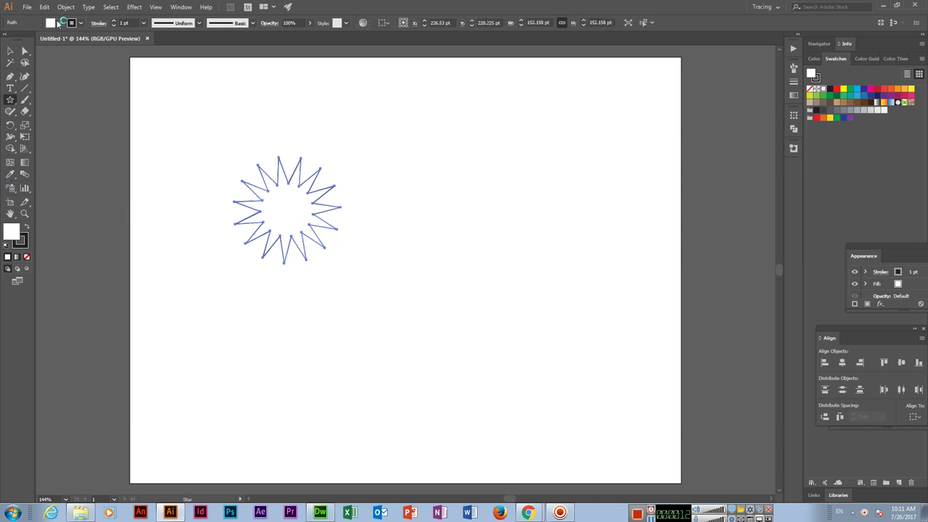
pyautogui.click(58, 23)
pyautogui.click(55, 44)
pyautogui.press('Escape')
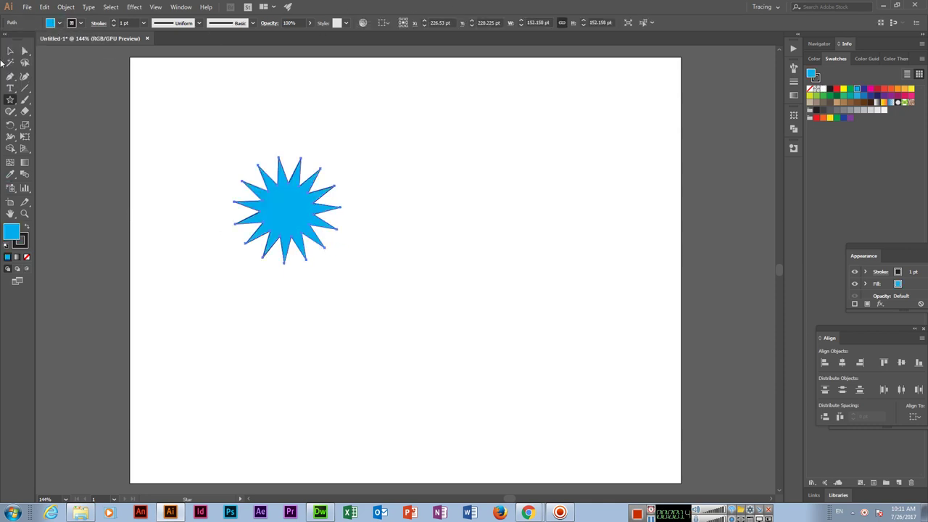
pyautogui.press('v')
pyautogui.moveTo(305, 208); pyautogui.dragTo(259, 169)
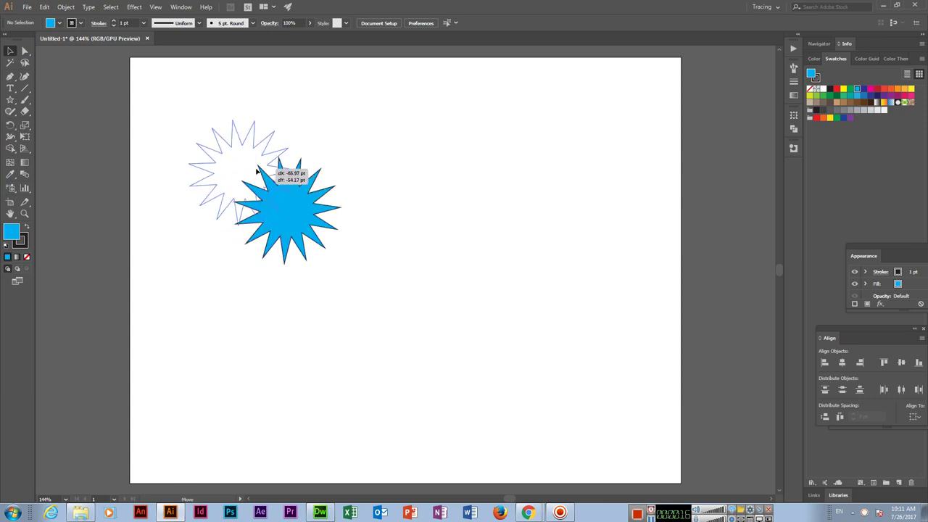
# Draw a polygon near the artboard centre, reduced to a blue triangle.
pyautogui.click(11, 99)
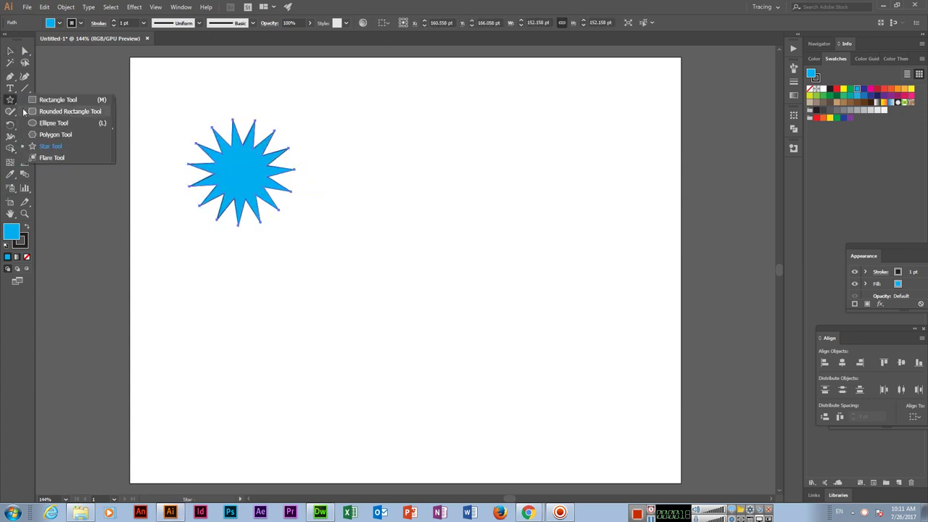
pyautogui.click(43, 135)
pyautogui.moveTo(431, 292); pyautogui.dragTo(466, 336)
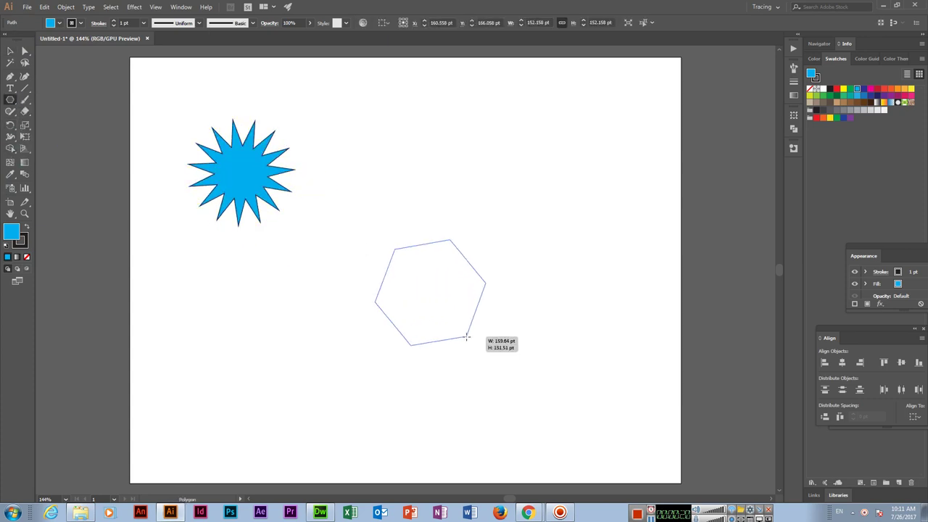
pyautogui.press('Up')
pyautogui.press('Up')
pyautogui.press('Up')
pyautogui.press('Up')
pyautogui.press('Up')
pyautogui.press('Down')
pyautogui.press('Down')
pyautogui.press('Down')
pyautogui.press('Down')
pyautogui.press('Down')
pyautogui.press('Down')
pyautogui.press('Down')
pyautogui.press('Down')
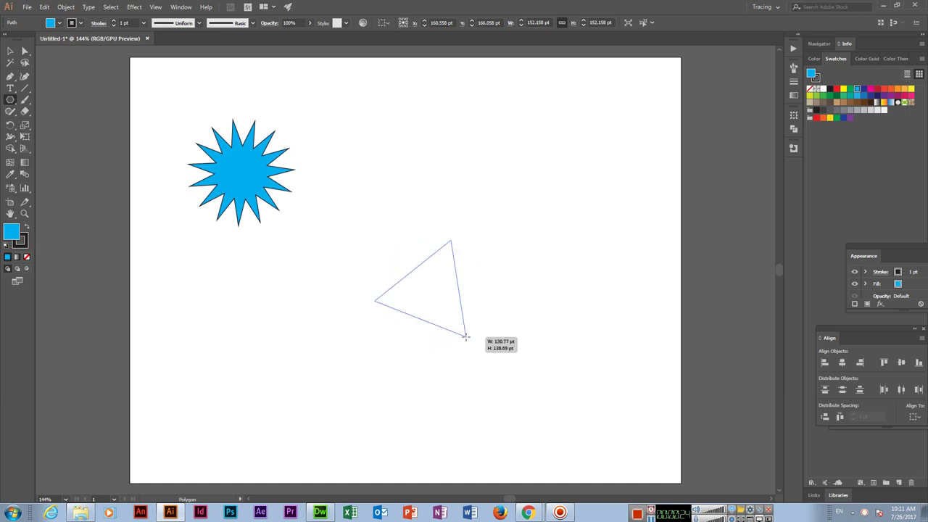
pyautogui.moveTo(466, 336); pyautogui.dragTo(466, 336)
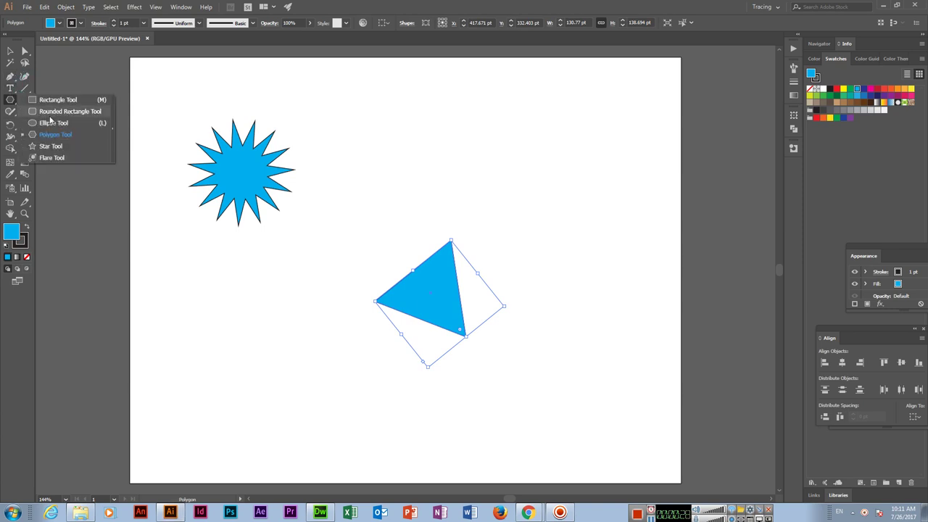
# Draw and undo an ellipse, then delete the star and triangle.
pyautogui.moveTo(10, 99); pyautogui.dragTo(44, 127)
pyautogui.moveTo(539, 125)
pyautogui.mouseDown()
pyautogui.moveTo(641, 204)
pyautogui.moveTo(631, 239)
pyautogui.mouseUp()
pyautogui.hotkey('ctrl', 'z')
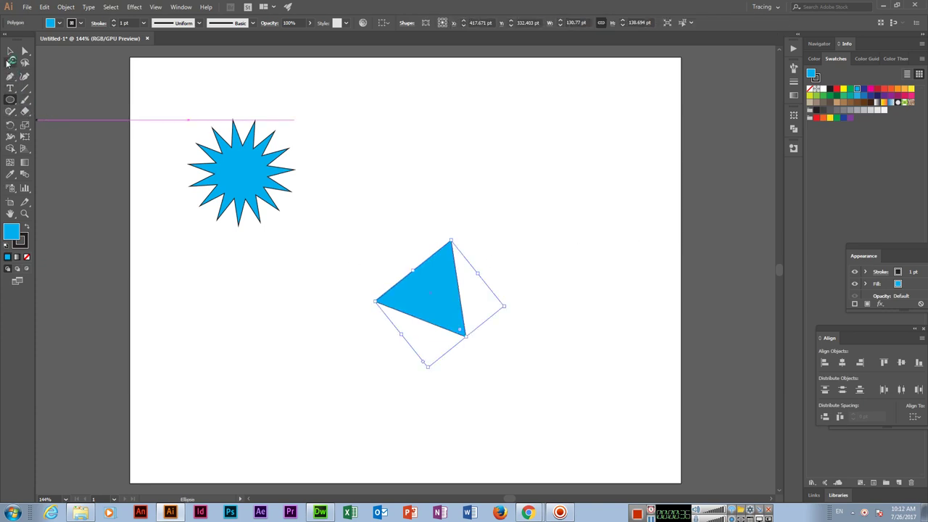
pyautogui.click(8, 52)
pyautogui.moveTo(136, 101); pyautogui.dragTo(543, 385)
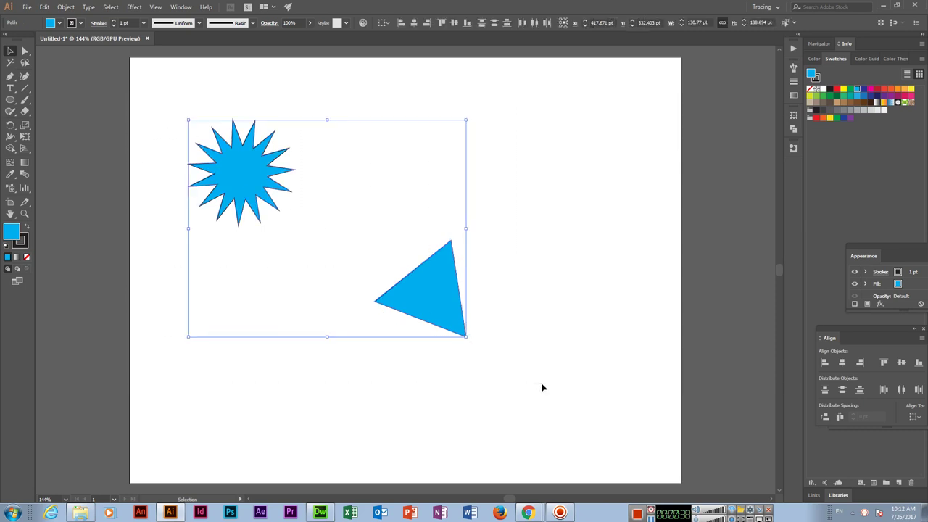
pyautogui.press('Delete')
# Open the Flowers symbol library and enlarge its panel to show all symbols.
pyautogui.click(181, 7)
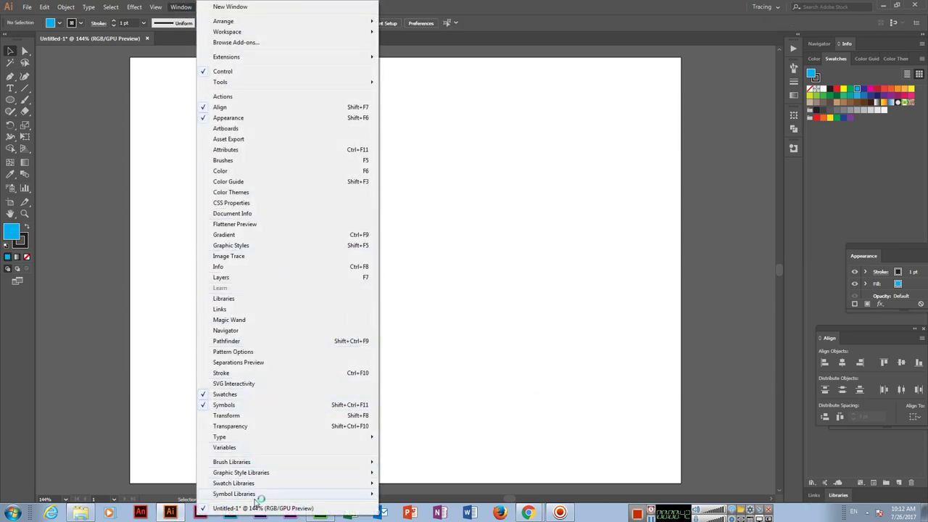
pyautogui.moveTo(235, 494)
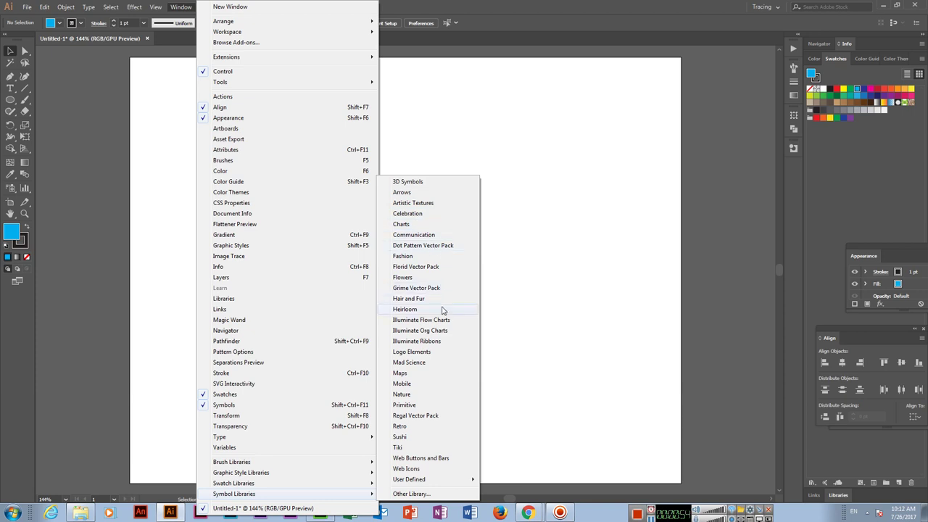
pyautogui.click(447, 281)
pyautogui.moveTo(467, 230); pyautogui.dragTo(764, 192)
pyautogui.moveTo(761, 258); pyautogui.dragTo(762, 331)
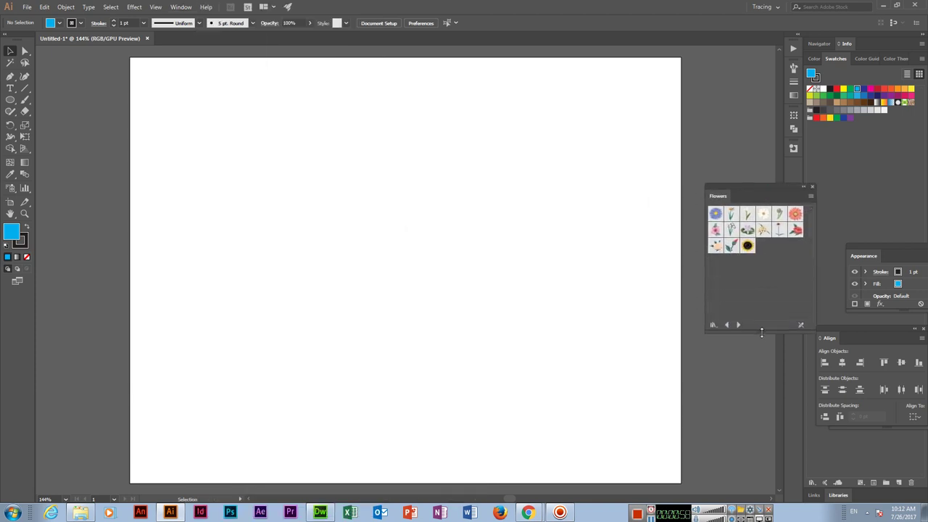
# Place the Gerbera, an enlarged Bird of Paradise and a lower-left Rosebud on the artboard.
pyautogui.moveTo(796, 212)
pyautogui.mouseDown()
pyautogui.moveTo(234, 154)
pyautogui.moveTo(303, 218)
pyautogui.mouseUp()
pyautogui.moveTo(273, 171); pyautogui.dragTo(299, 225)
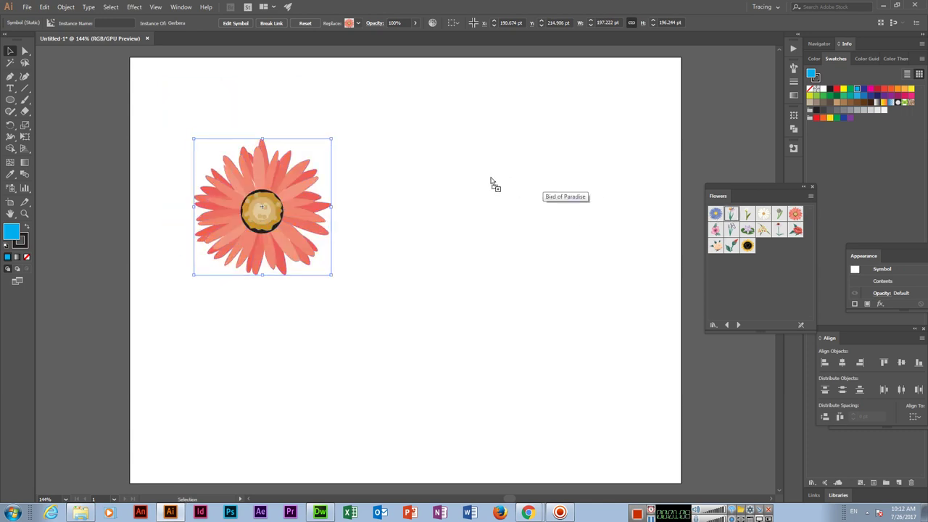
pyautogui.moveTo(732, 215); pyautogui.dragTo(454, 179)
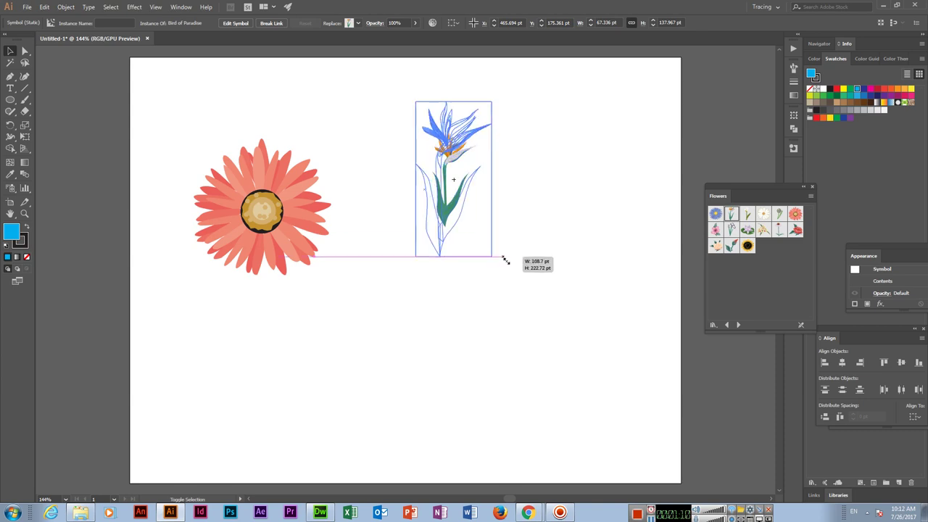
pyautogui.moveTo(478, 229); pyautogui.dragTo(507, 284)
pyautogui.moveTo(458, 131); pyautogui.dragTo(578, 174)
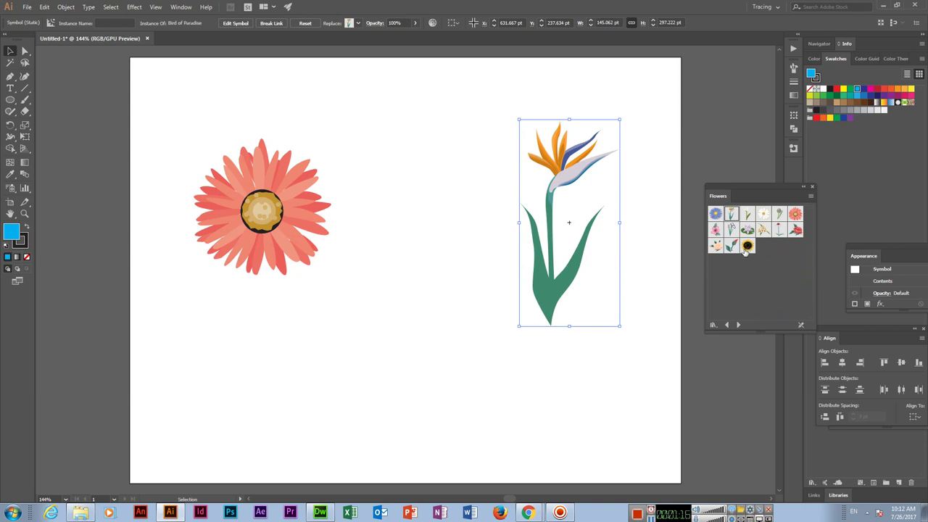
pyautogui.moveTo(738, 249)
pyautogui.mouseDown()
pyautogui.moveTo(271, 377)
pyautogui.moveTo(331, 432)
pyautogui.mouseUp()
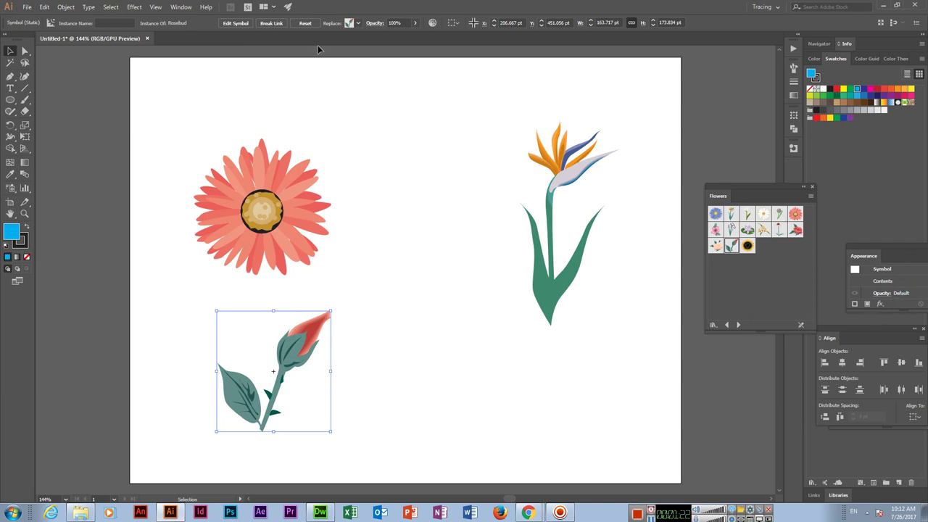
pyautogui.click(180, 7)
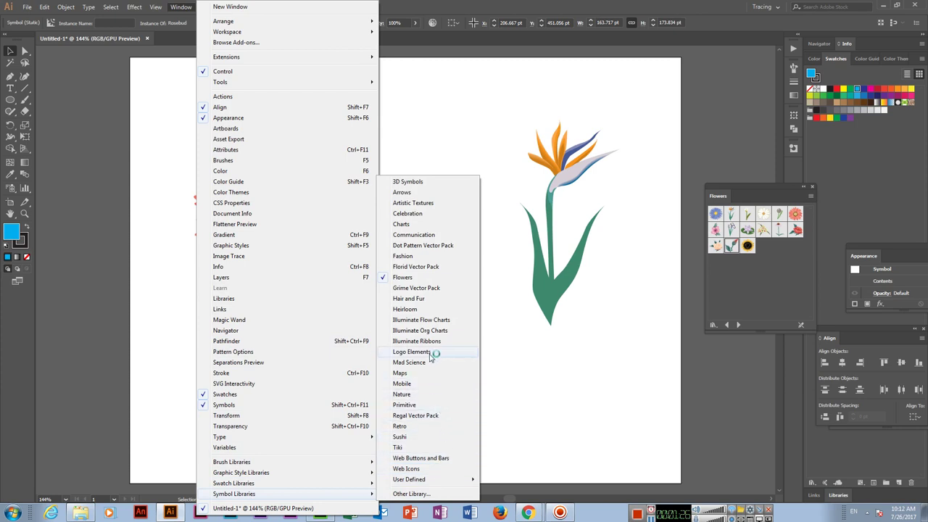
# Open Logo Elements and place an enlarged Runner at the top of the artboard.
pyautogui.click(412, 352)
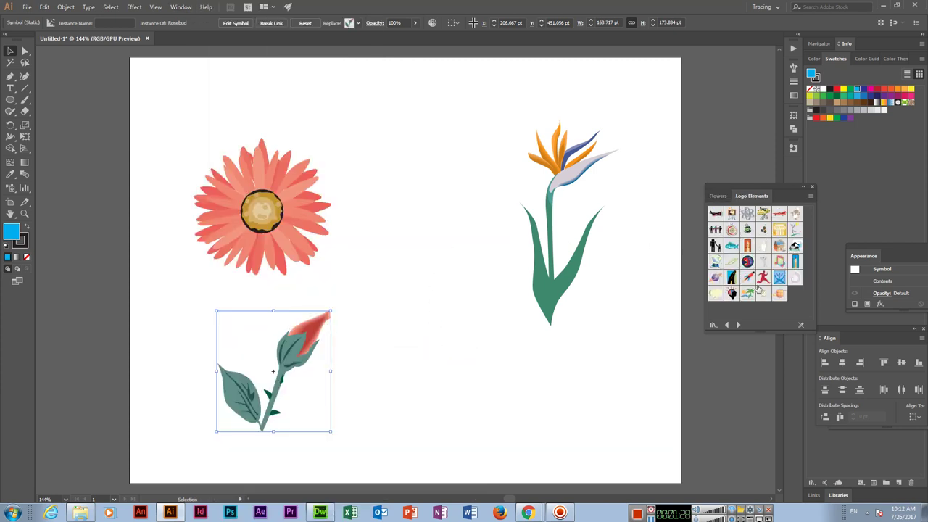
pyautogui.moveTo(764, 279); pyautogui.dragTo(424, 182)
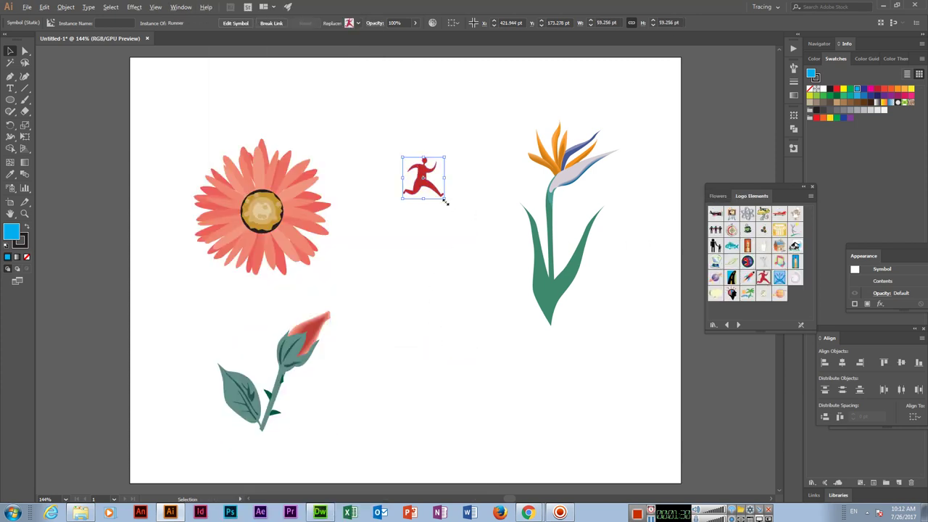
pyautogui.moveTo(446, 202); pyautogui.dragTo(491, 240)
pyautogui.moveTo(441, 180); pyautogui.dragTo(445, 158)
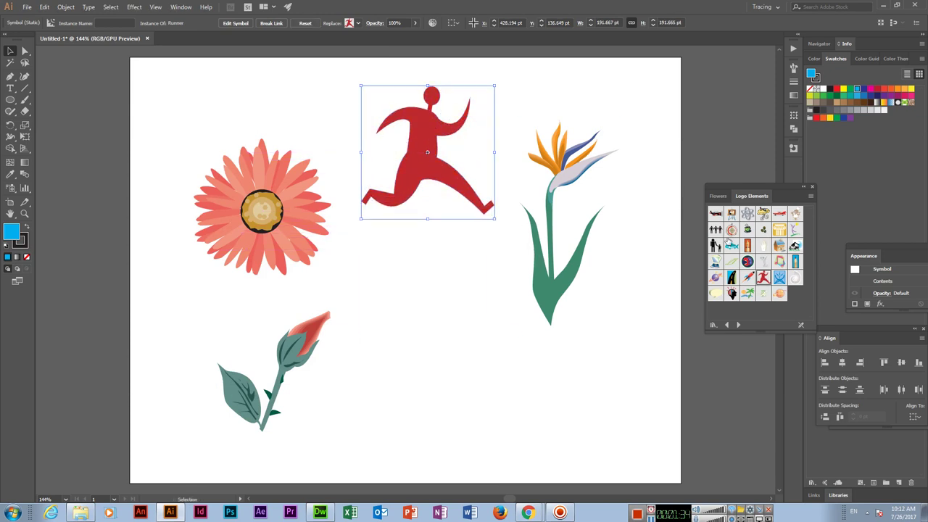
# Add an enlarged Figure with Child below the runner and a Laptop near the bottom.
pyautogui.moveTo(716, 245)
pyautogui.mouseDown()
pyautogui.moveTo(470, 356)
pyautogui.moveTo(512, 403)
pyautogui.mouseUp()
pyautogui.moveTo(475, 341); pyautogui.dragTo(456, 257)
pyautogui.moveTo(715, 263)
pyautogui.mouseDown()
pyautogui.moveTo(373, 423)
pyautogui.moveTo(433, 480)
pyautogui.mouseUp()
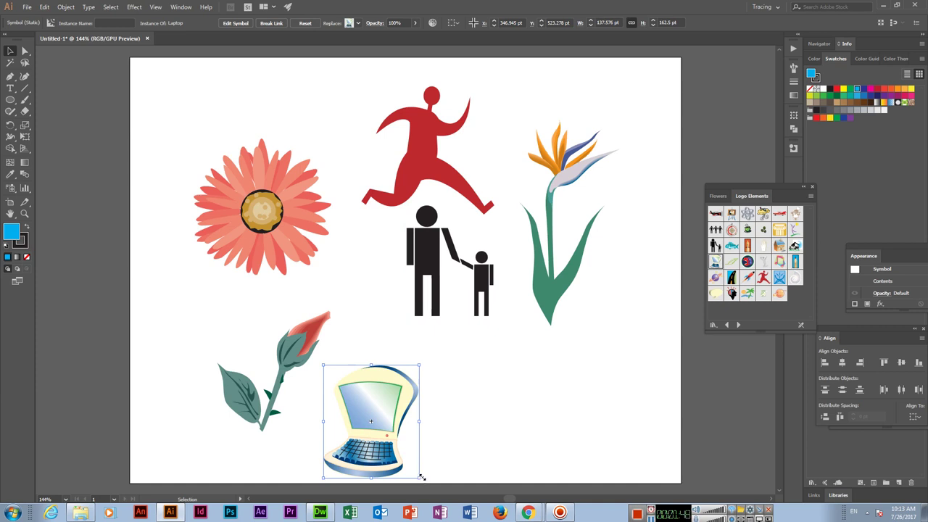
pyautogui.doubleClick(430, 259)
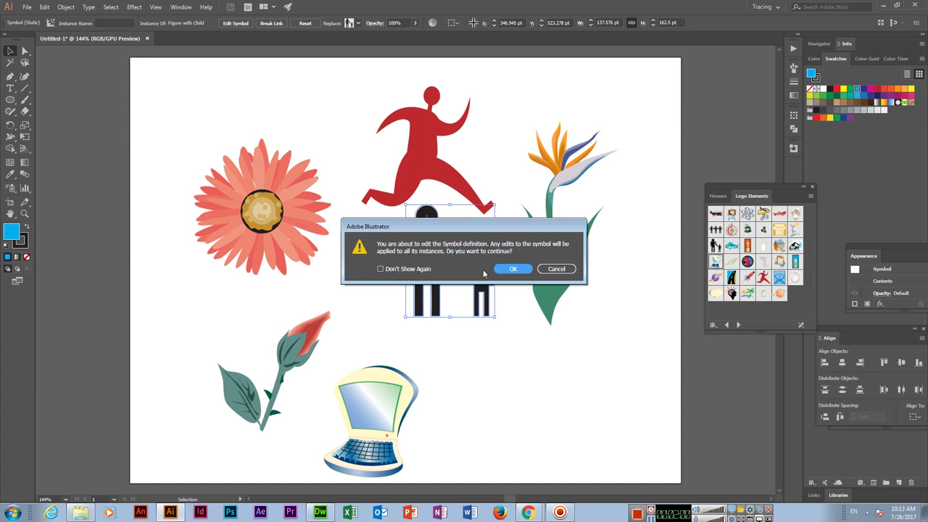
# Enter the Figure with Child symbol and inspect its parts, nudging the adult's arm up.
pyautogui.click(513, 269)
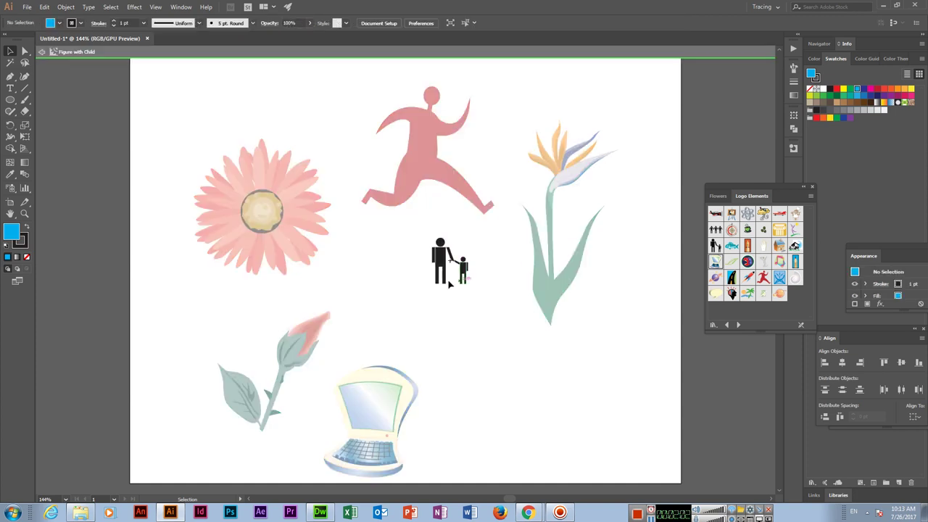
pyautogui.scroll(3, 440, 283)
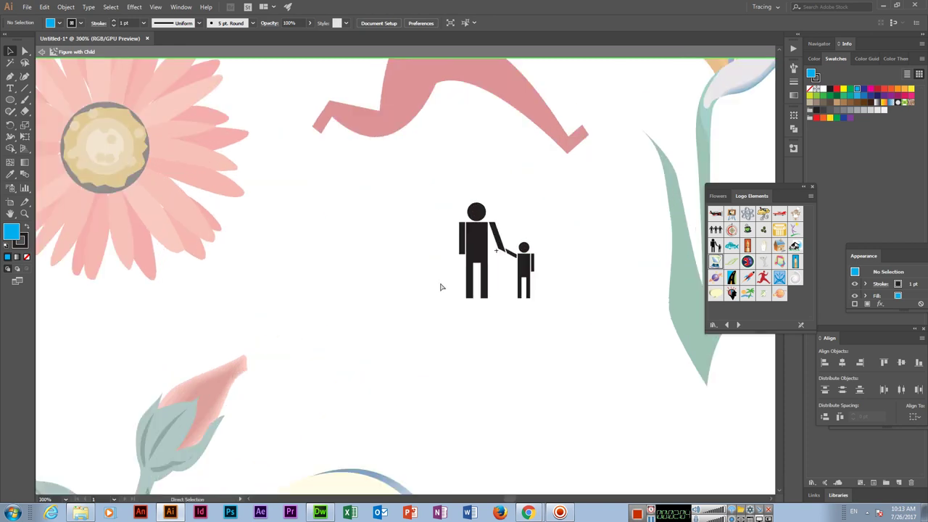
pyautogui.moveTo(428, 277); pyautogui.dragTo(314, 263)
pyautogui.click(24, 51)
pyautogui.click(364, 227)
pyautogui.click(366, 197)
pyautogui.click(349, 221)
pyautogui.moveTo(386, 247); pyautogui.dragTo(386, 227)
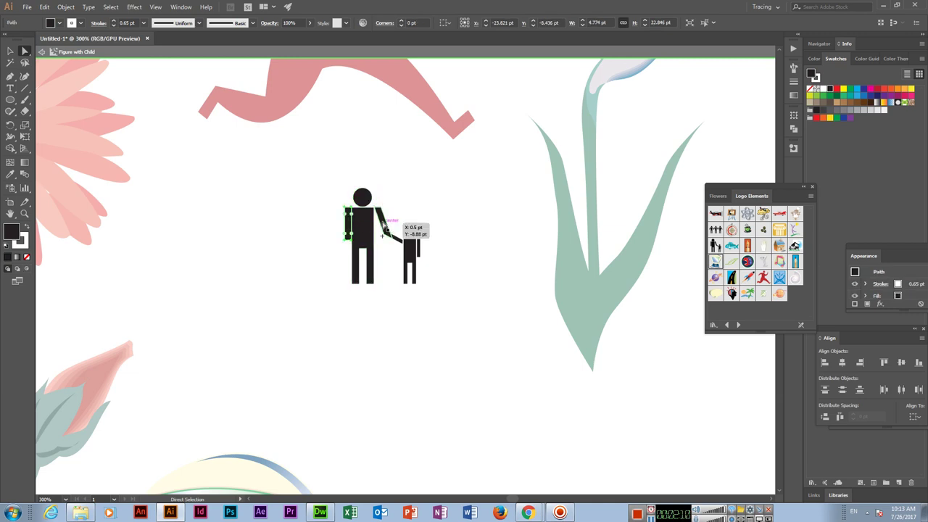
pyautogui.click(411, 257)
pyautogui.click(410, 234)
# Fill the adult's body green and the adult's head red.
pyautogui.click(362, 230)
pyautogui.click(60, 22)
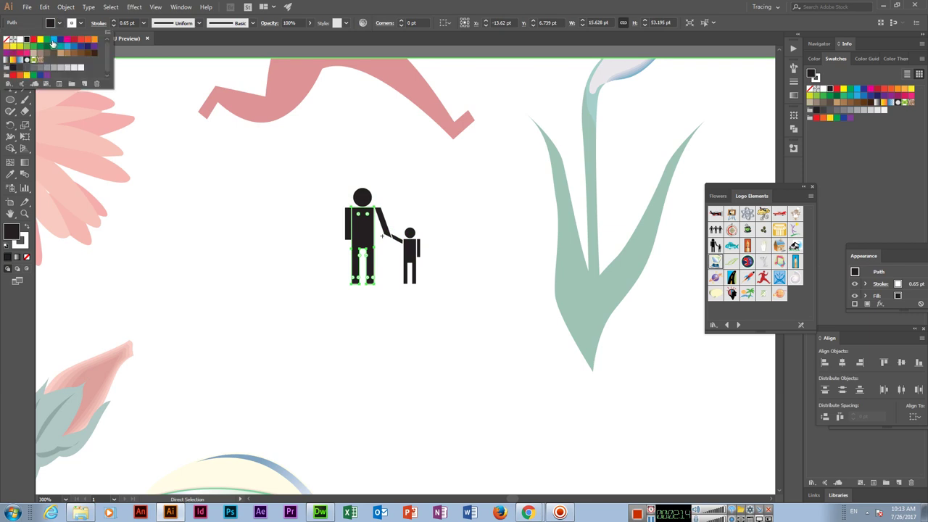
pyautogui.click(53, 44)
pyautogui.click(374, 195)
pyautogui.click(363, 196)
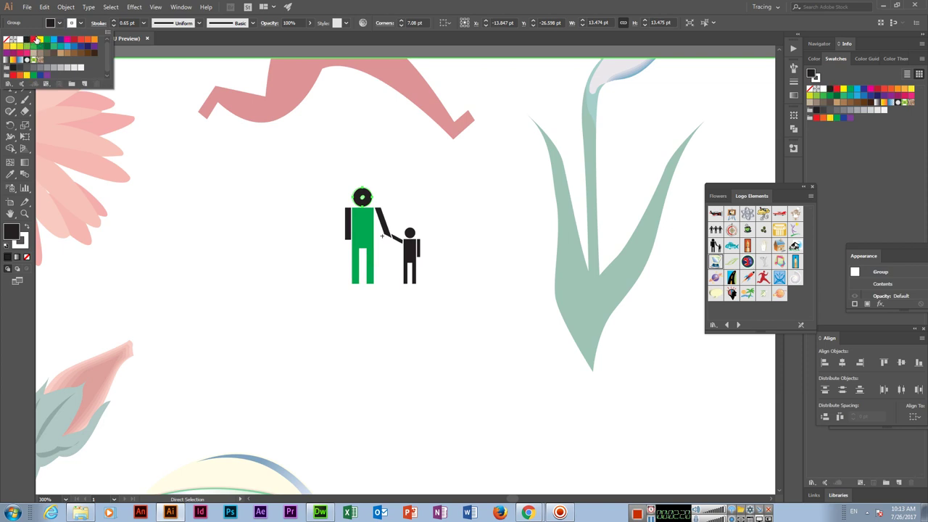
pyautogui.click(34, 39)
pyautogui.click(410, 254)
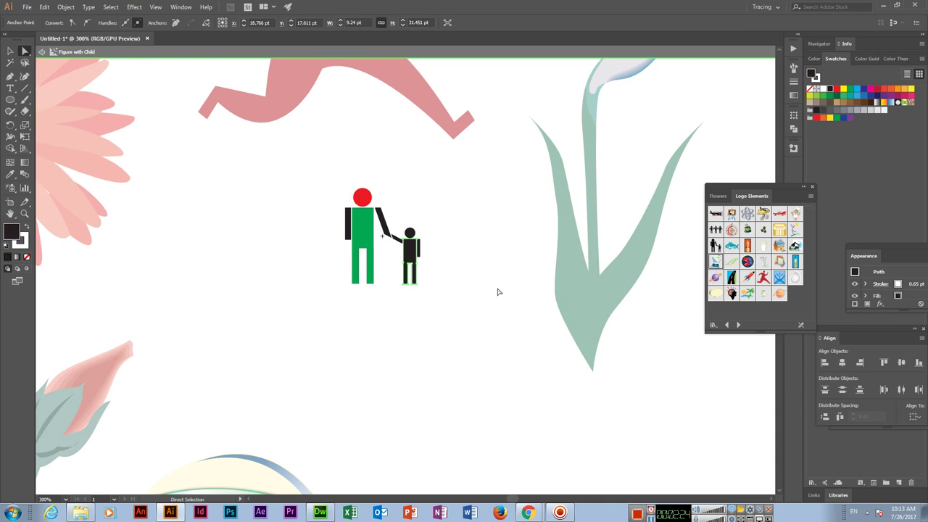
# Fill the child's body red, keeping it under the head.
pyautogui.click(411, 252)
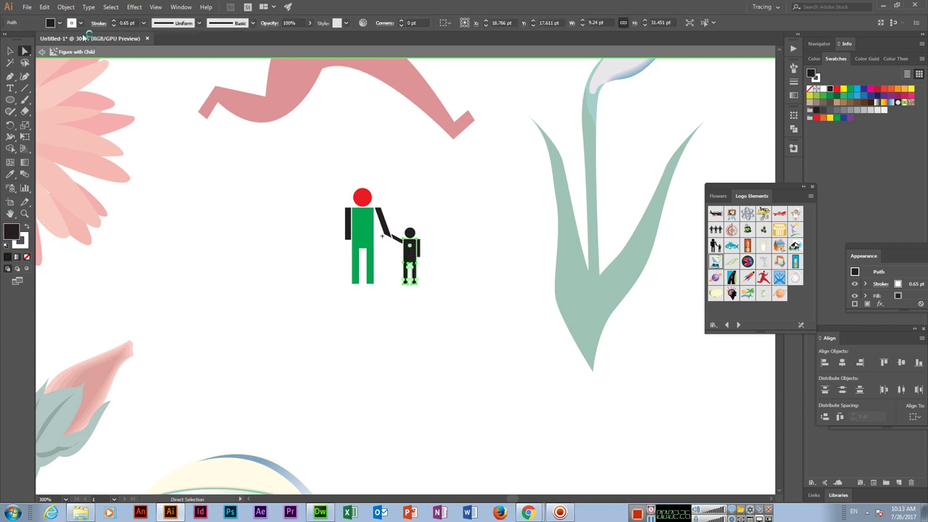
pyautogui.click(59, 23)
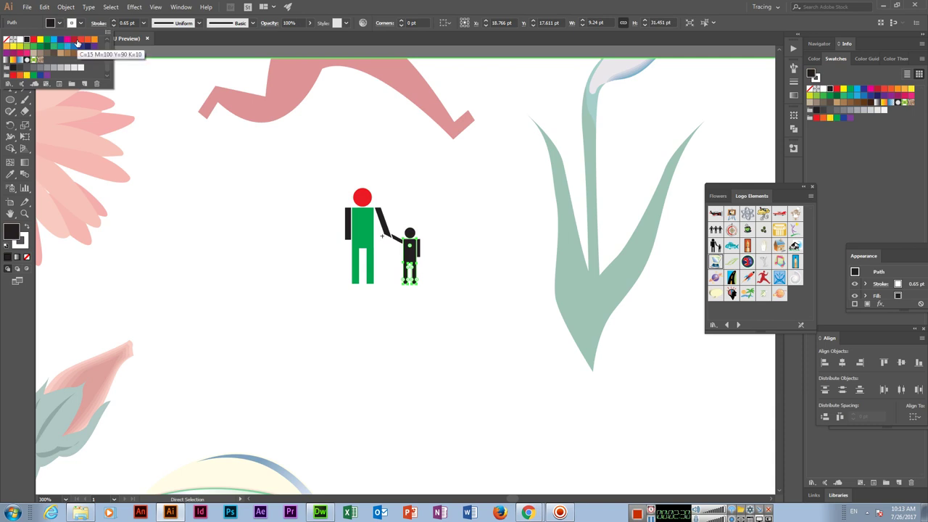
pyautogui.click(74, 39)
pyautogui.press('Escape')
pyautogui.moveTo(414, 283); pyautogui.dragTo(430, 312)
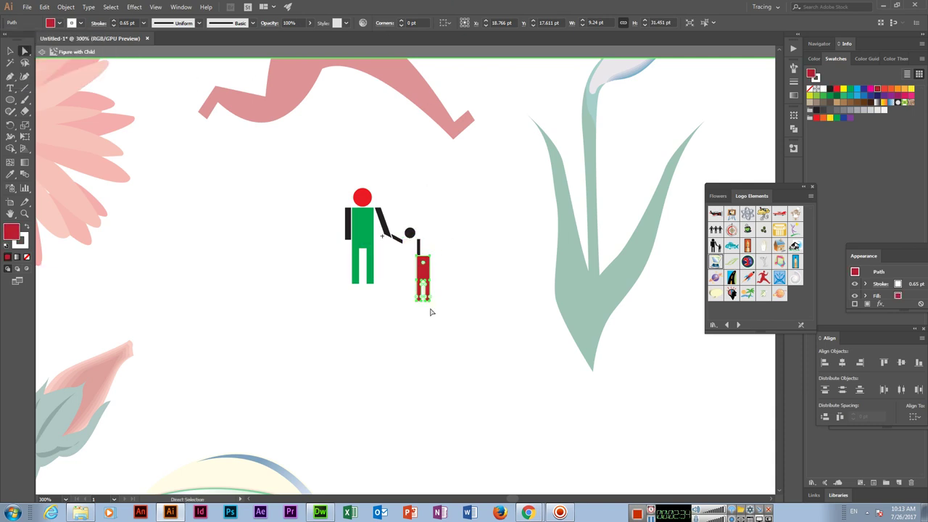
pyautogui.hotkey('ctrl', 'z')
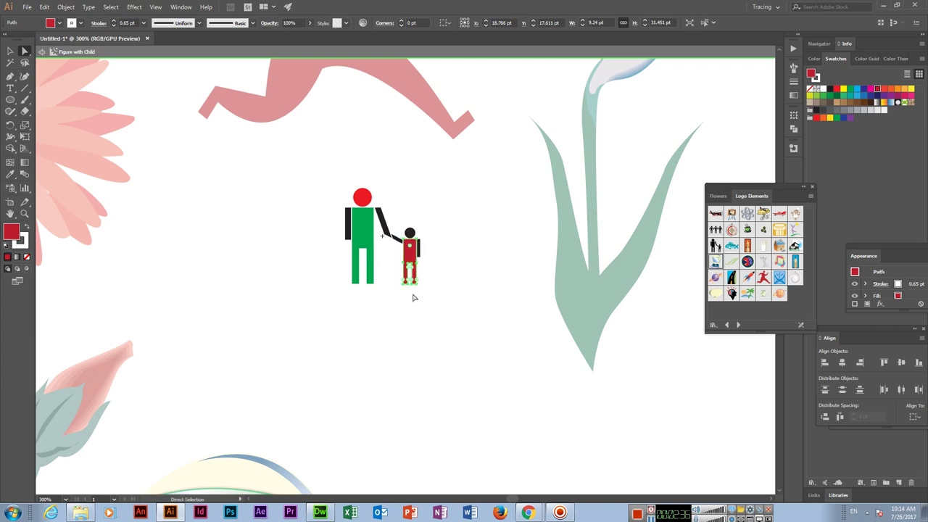
# Pull the child's bottom-right leg corner outward into a slanted point, then exit to the full artboard.
pyautogui.hotkey('ctrl', '+')
pyautogui.hotkey('ctrl', '+')
pyautogui.moveTo(382, 284); pyautogui.dragTo(400, 337)
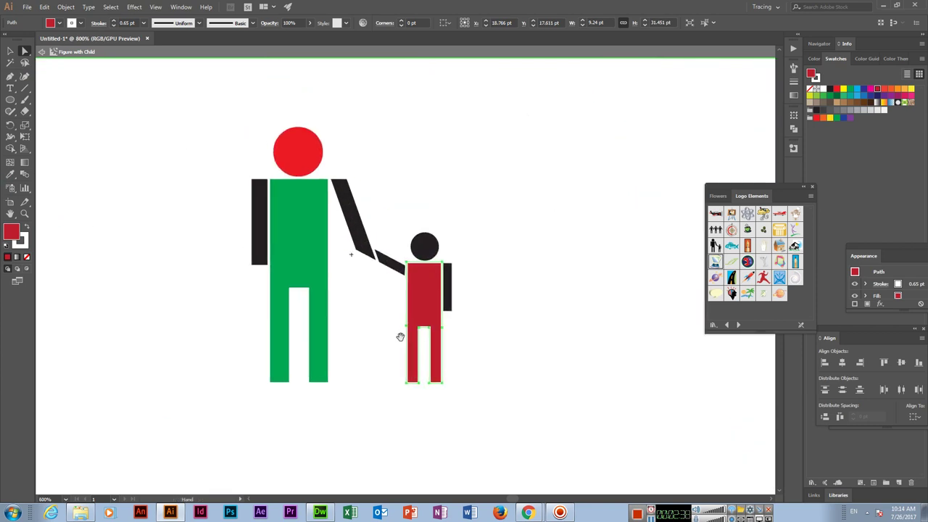
pyautogui.click(439, 380)
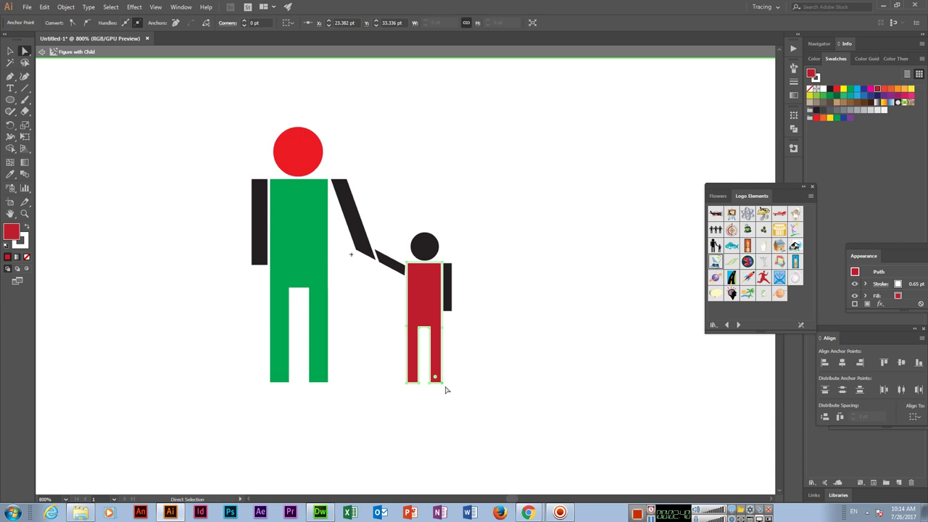
pyautogui.moveTo(441, 382); pyautogui.dragTo(463, 405)
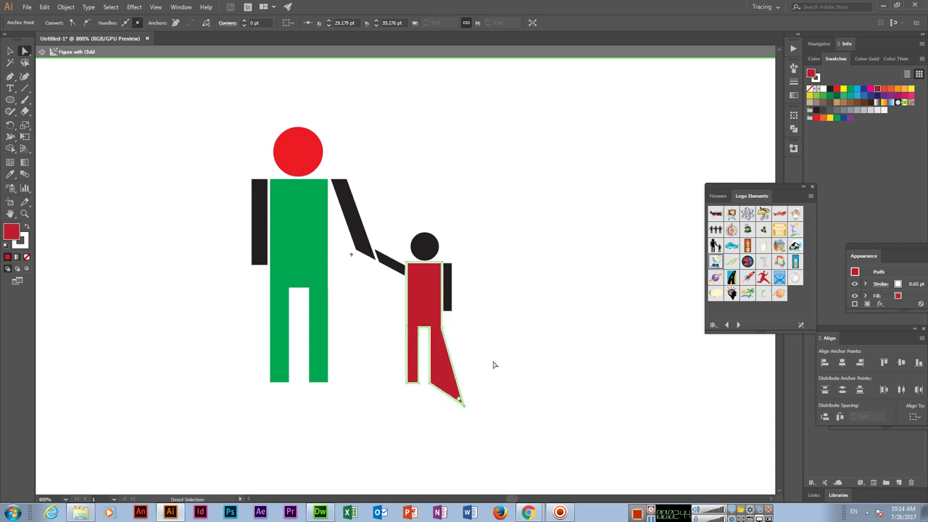
pyautogui.click(11, 51)
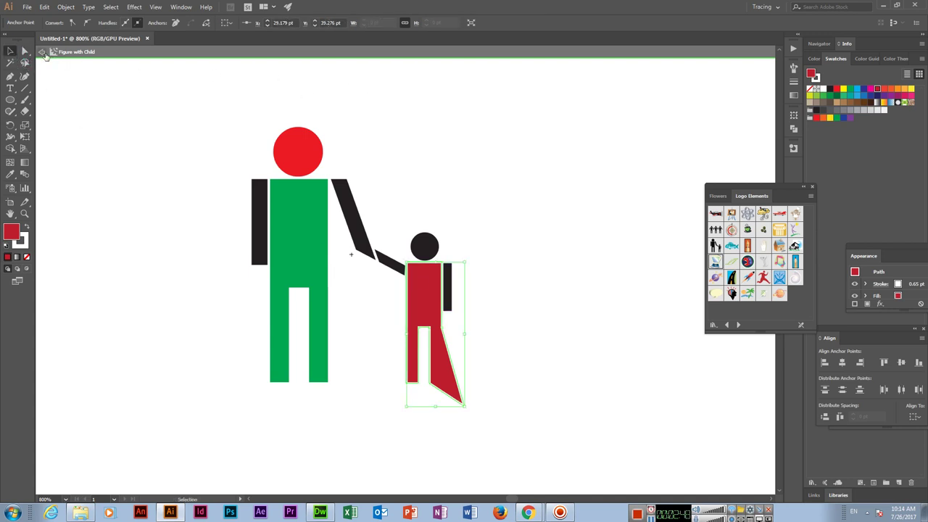
pyautogui.click(42, 55)
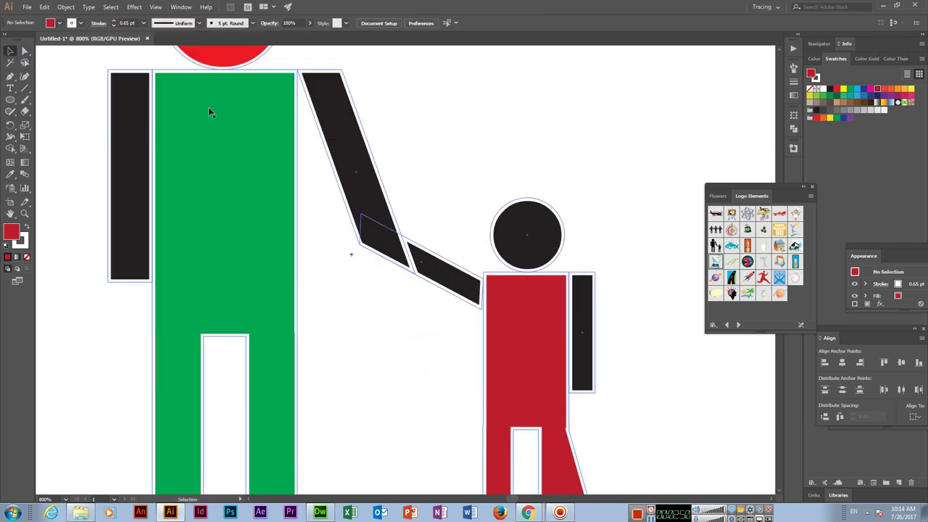
pyautogui.hotkey('ctrl', '1')
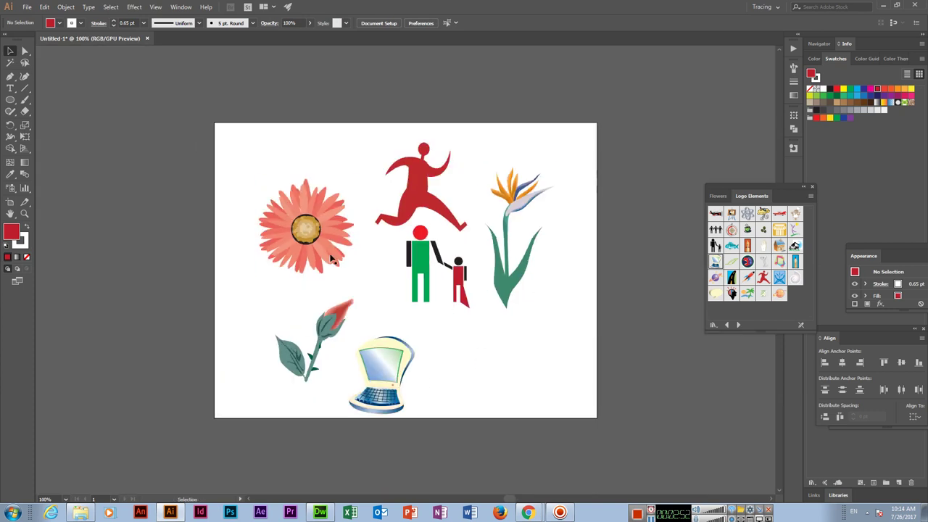
# Enter the Gerbera symbol for editing and zoom in on the flower.
pyautogui.click(313, 230)
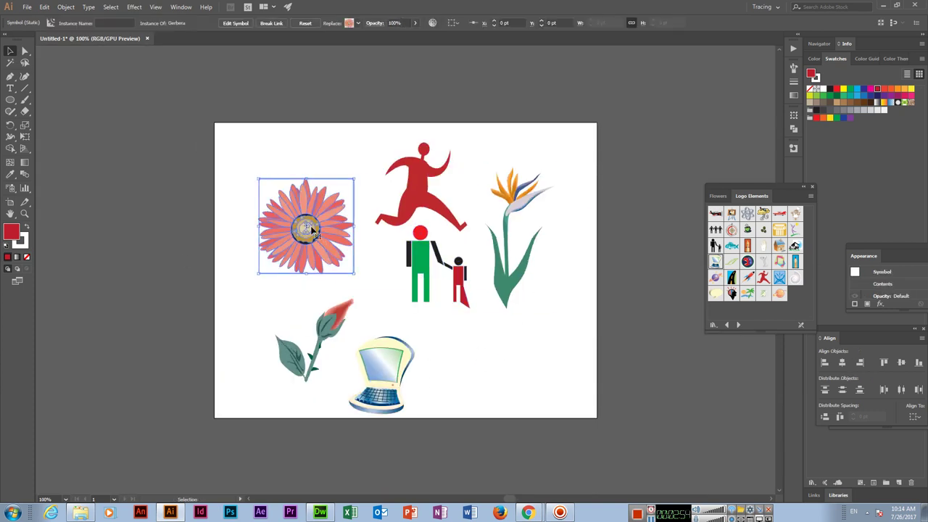
pyautogui.doubleClick(313, 230)
pyautogui.click(514, 268)
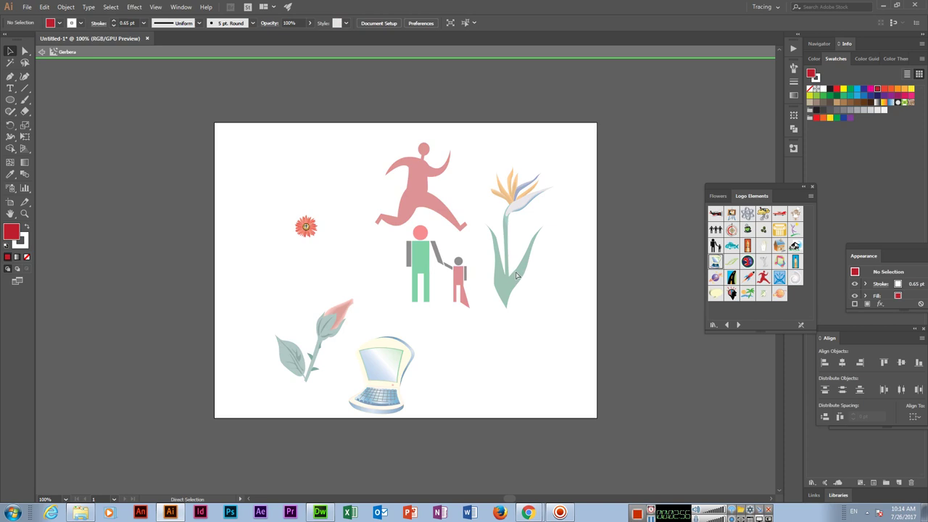
pyautogui.hotkey('ctrl', '+')
pyautogui.hotkey('ctrl', '+')
pyautogui.hotkey('ctrl', '+')
pyautogui.hotkey('ctrl', '+')
pyautogui.hotkey('ctrl', '+')
pyautogui.moveTo(336, 275); pyautogui.dragTo(470, 337)
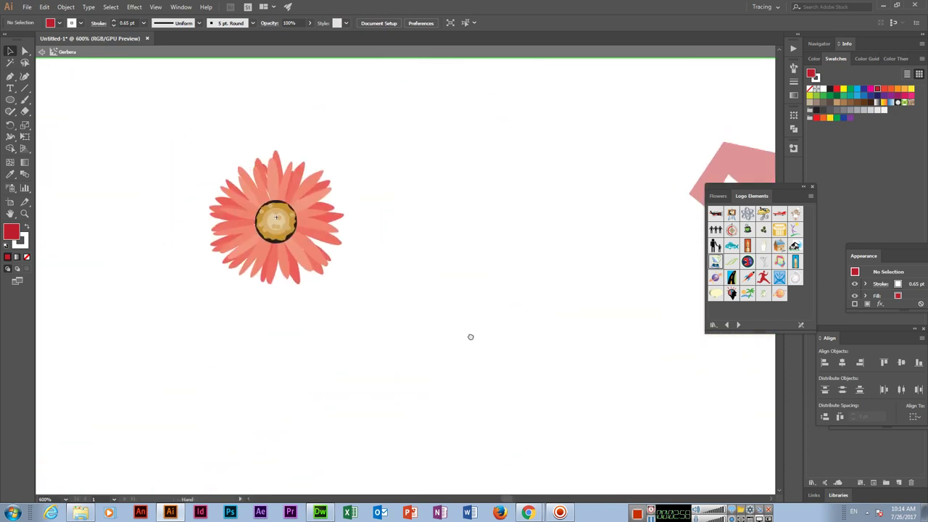
pyautogui.click(25, 52)
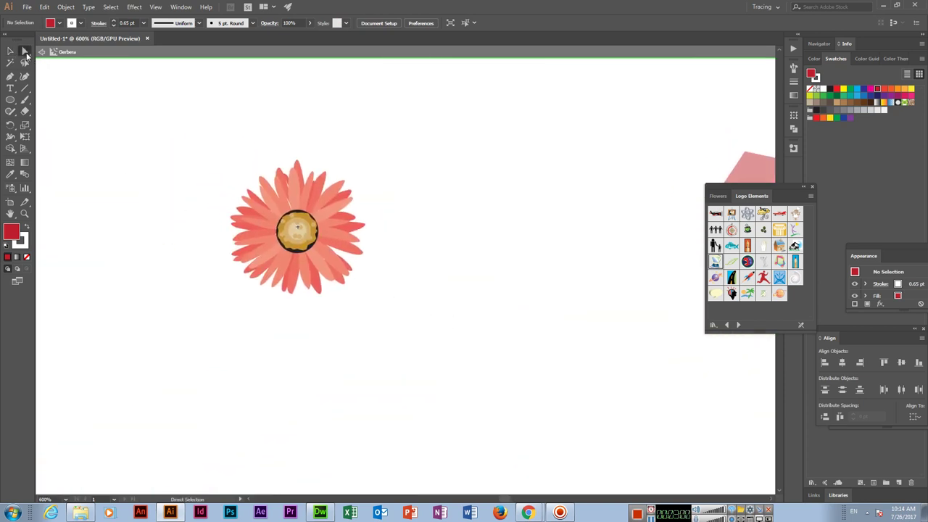
# Recolour the upper petal green and the left petal dark brown.
pyautogui.click(290, 201)
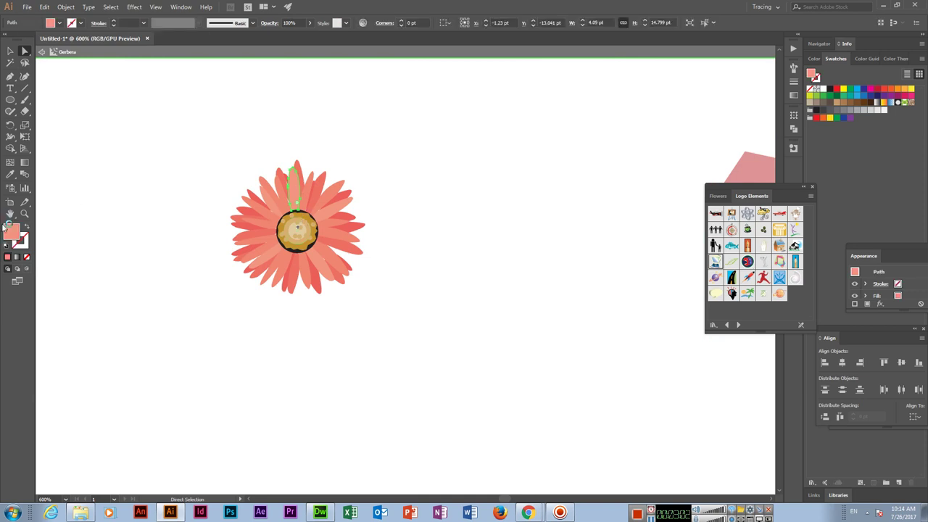
pyautogui.click(60, 23)
pyautogui.click(48, 43)
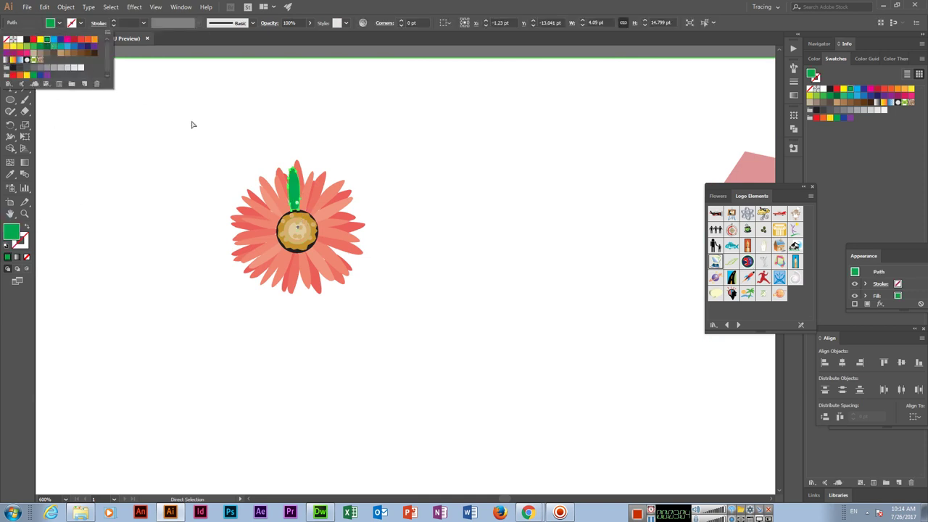
pyautogui.click(261, 226)
pyautogui.click(266, 229)
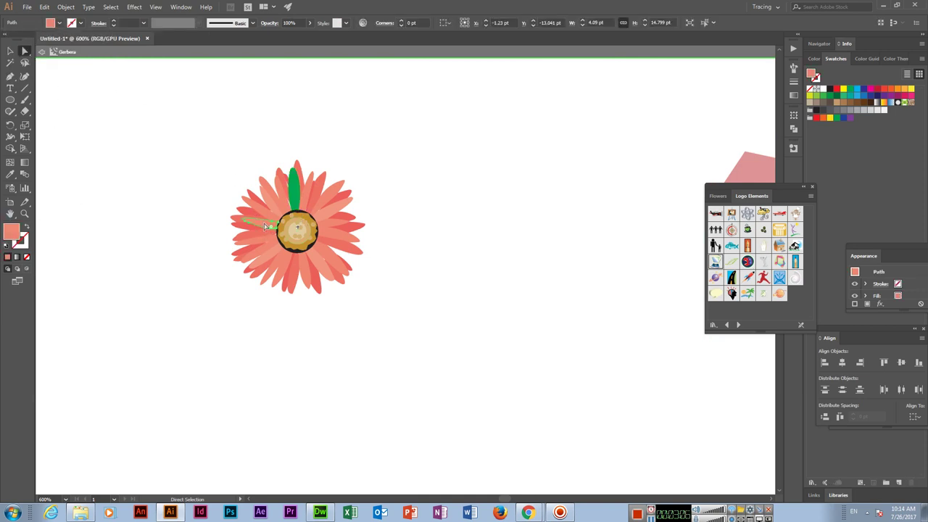
pyautogui.click(60, 23)
pyautogui.click(59, 53)
pyautogui.click(67, 54)
pyautogui.click(93, 53)
# Recolour the lower-right petal orange and select the upper-right petal.
pyautogui.click(332, 267)
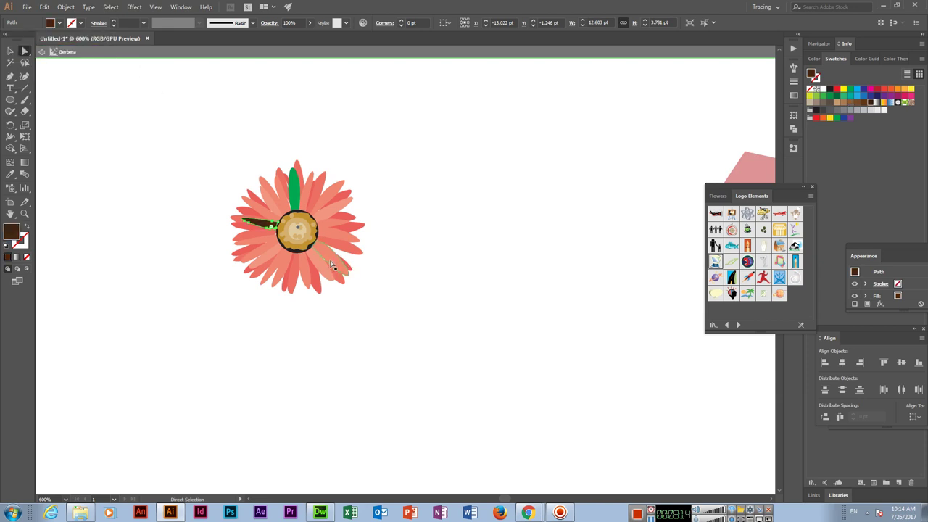
pyautogui.click(59, 23)
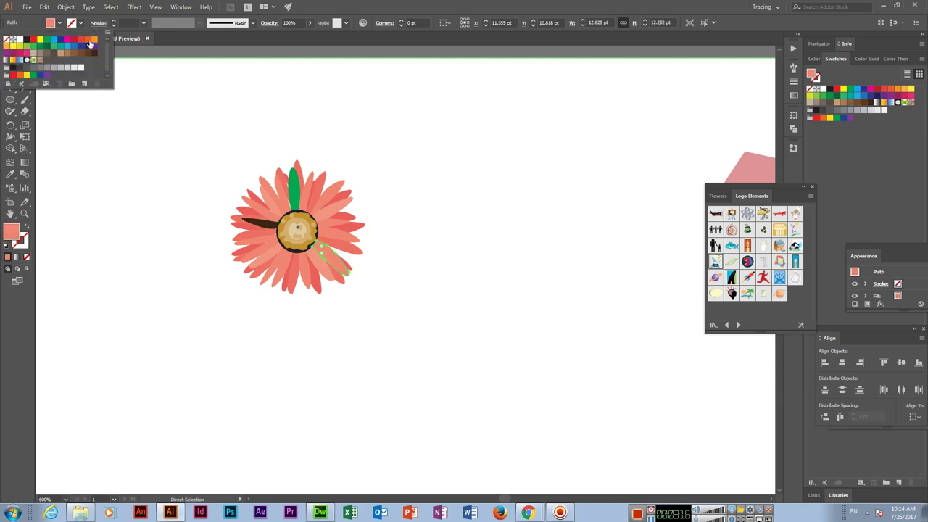
pyautogui.click(88, 45)
pyautogui.click(343, 207)
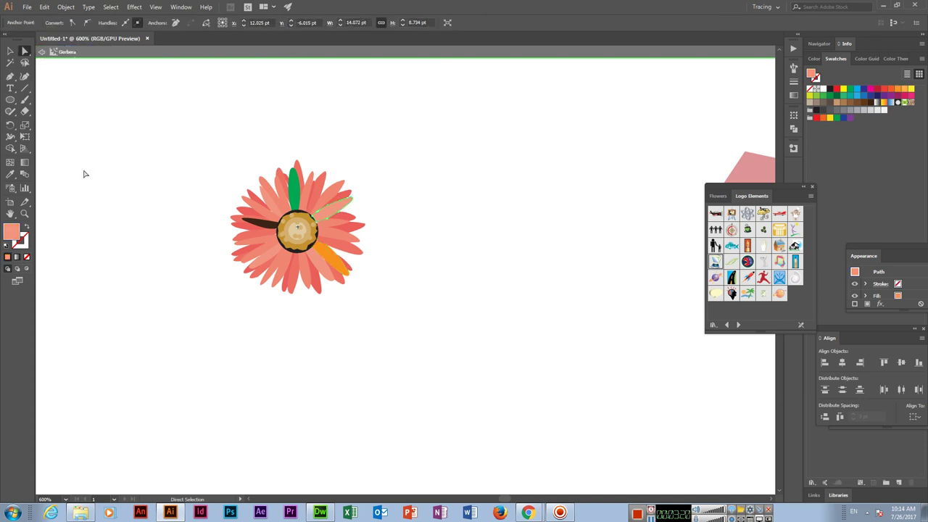
pyautogui.click(180, 7)
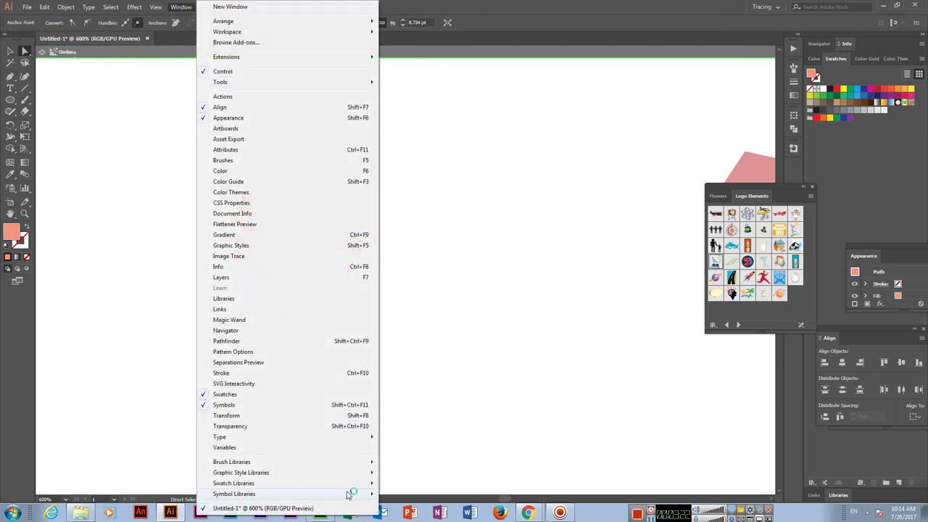
pyautogui.moveTo(234, 493)
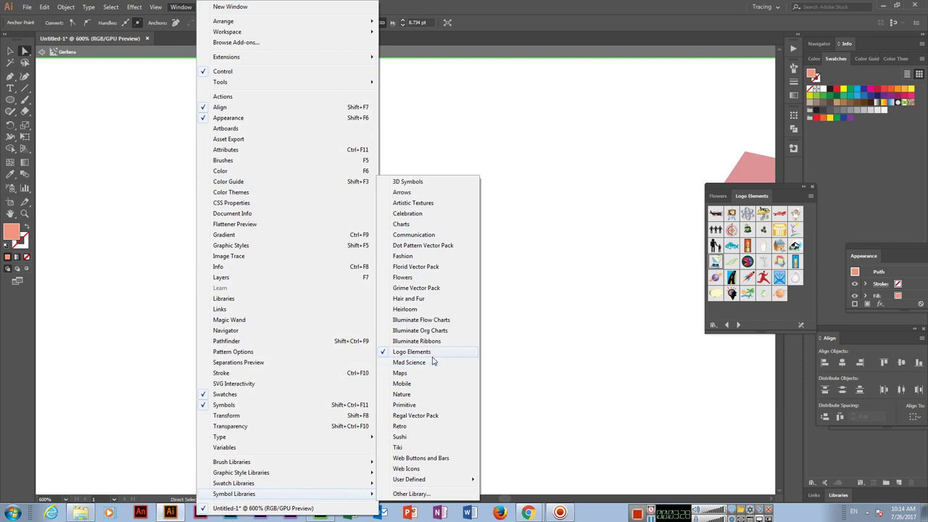
# Open the Illuminate Ribbons library and place a silver bow to the right of the flower.
pyautogui.click(409, 298)
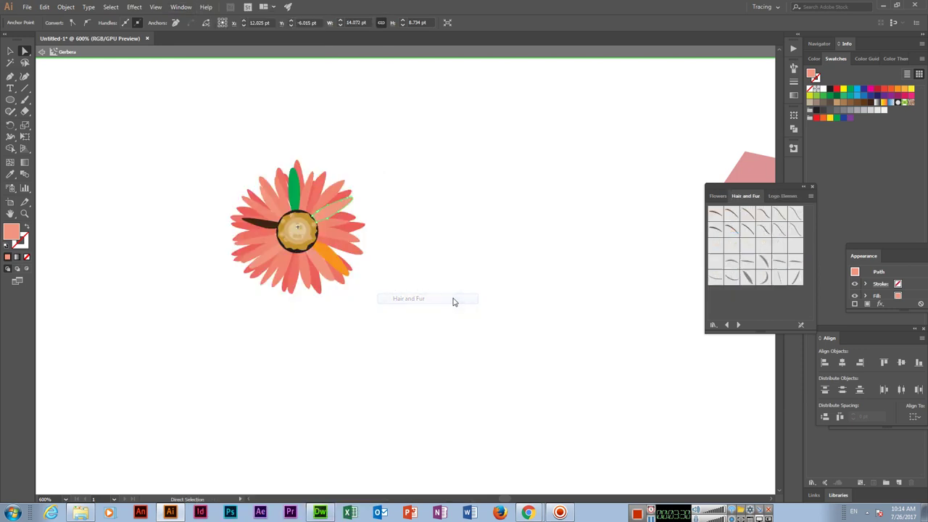
pyautogui.click(181, 6)
pyautogui.moveTo(233, 494)
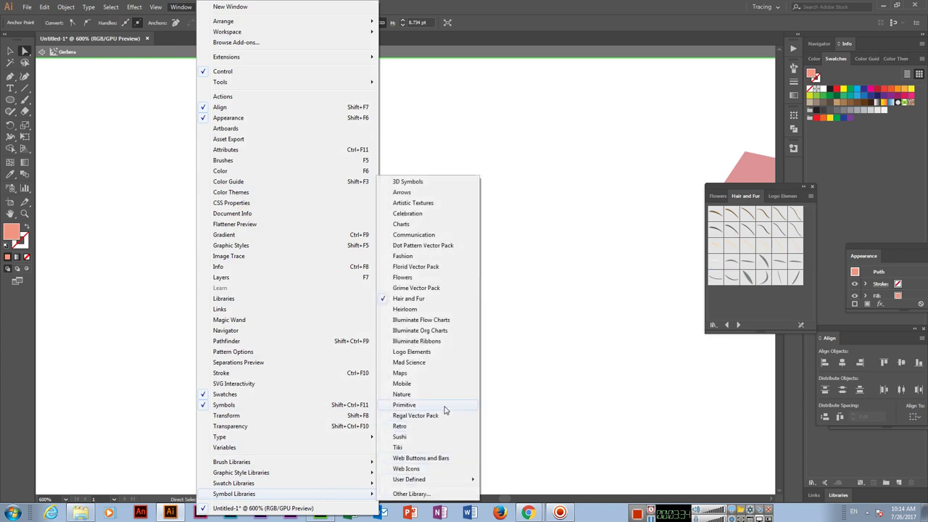
pyautogui.click(447, 342)
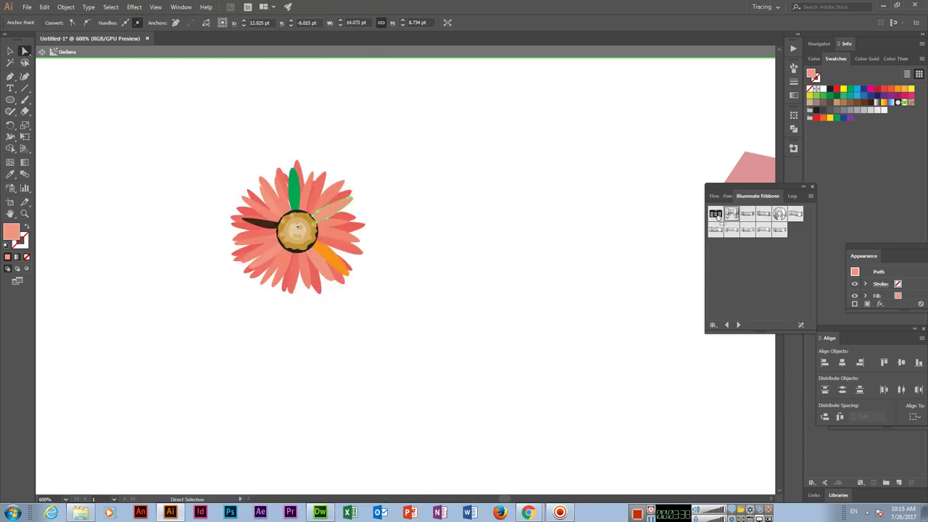
pyautogui.moveTo(731, 213); pyautogui.dragTo(443, 186)
pyautogui.moveTo(497, 161); pyautogui.dragTo(540, 168)
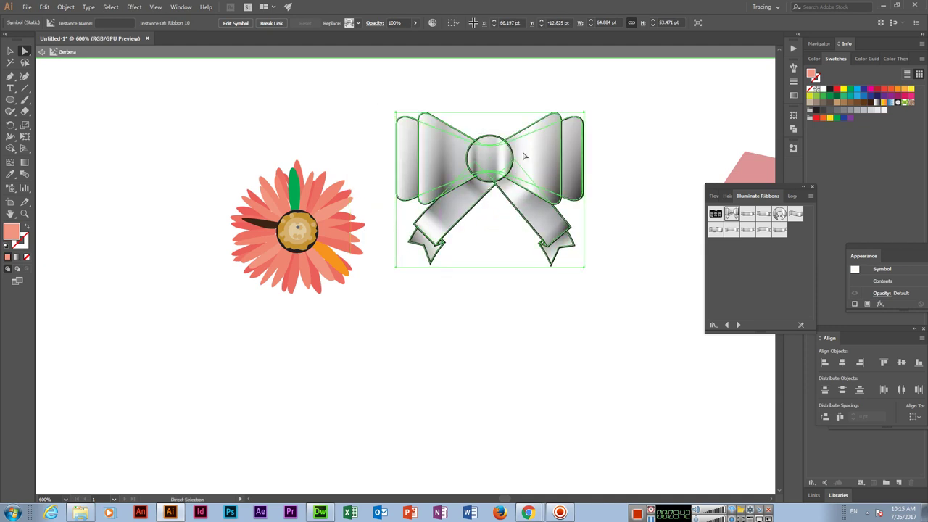
# Zoom out and leave symbol editing mode.
pyautogui.click(10, 53)
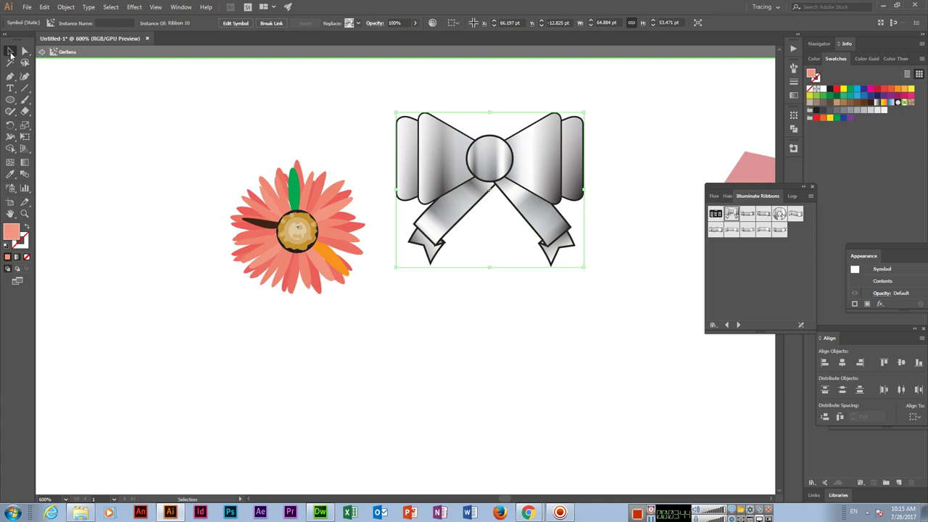
pyautogui.hotkey('ctrl', '1')
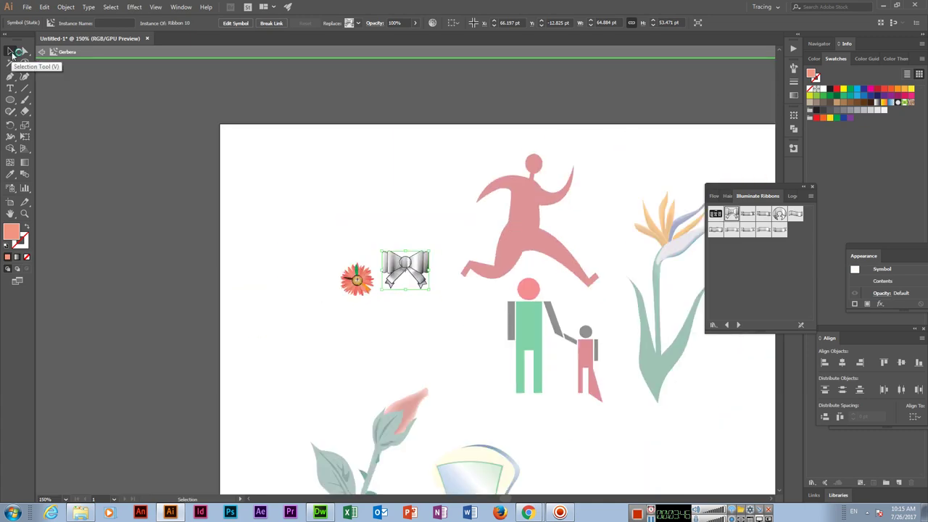
pyautogui.click(37, 55)
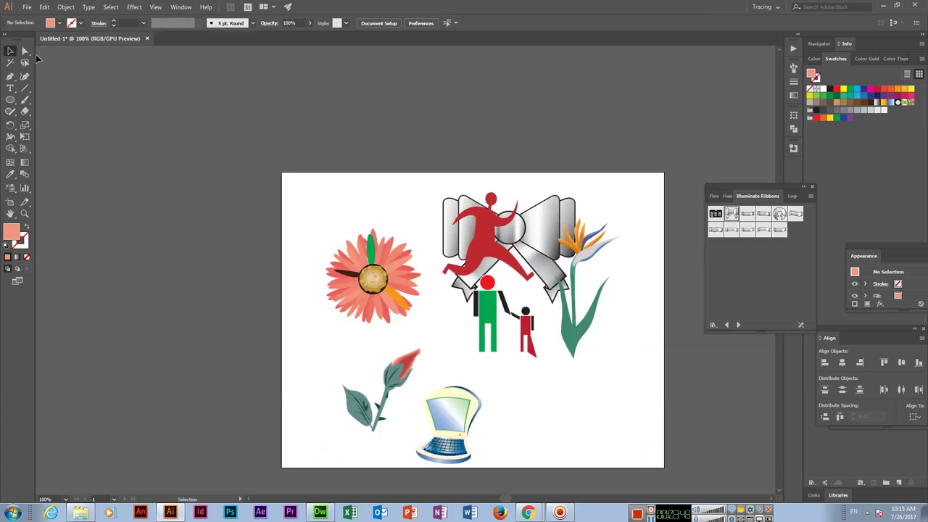
# Move the Gerbera and bow up-left, then select and delete both symbols.
pyautogui.hotkey('ctrl', '+')
pyautogui.moveTo(609, 228); pyautogui.dragTo(330, 196)
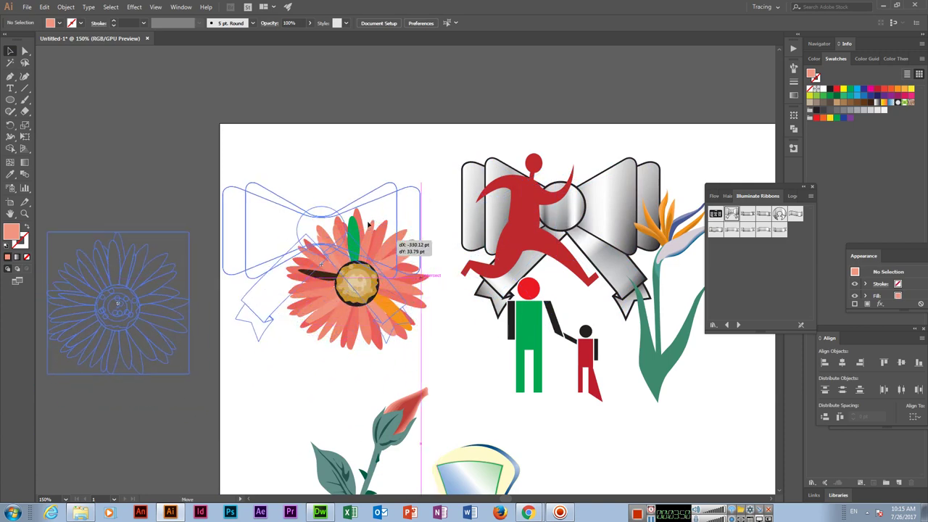
pyautogui.moveTo(352, 178); pyautogui.dragTo(356, 164)
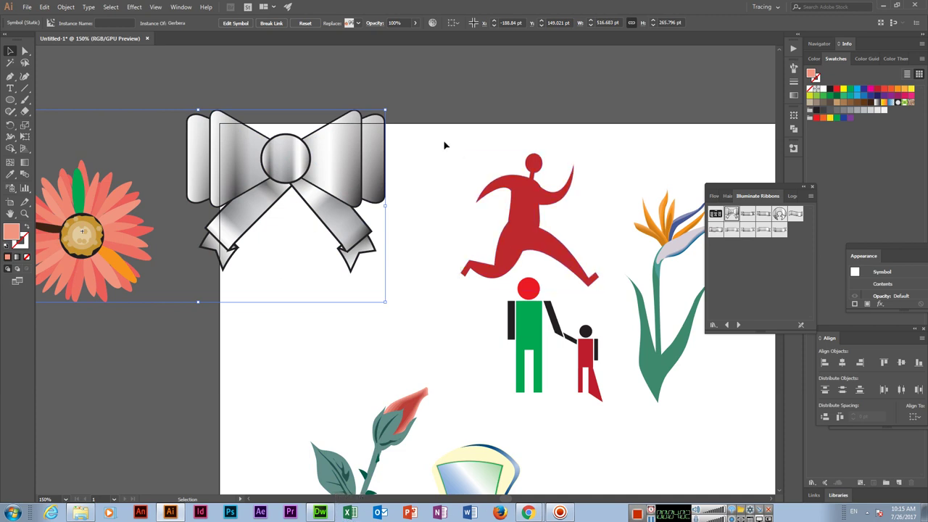
pyautogui.click(445, 110)
pyautogui.press('a')
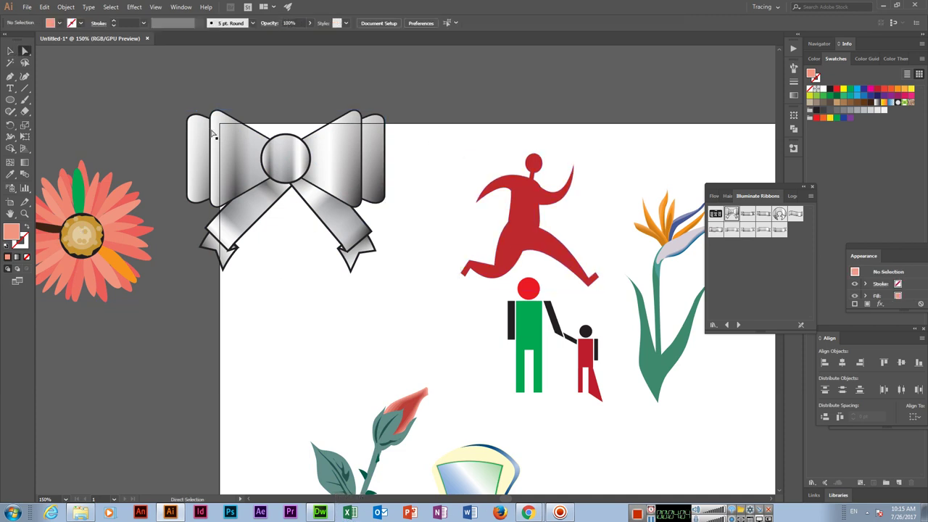
pyautogui.moveTo(144, 107); pyautogui.dragTo(199, 203)
pyautogui.press('Delete')
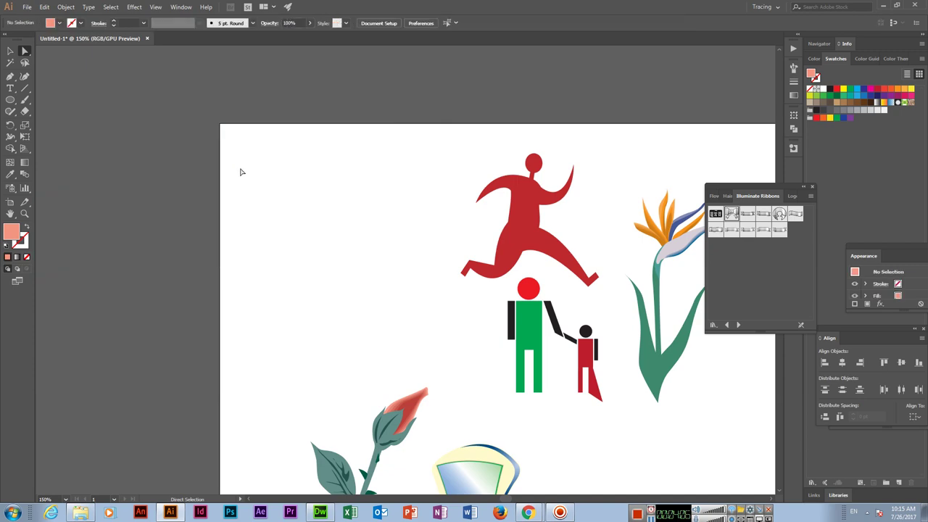
# Open the Celebration symbol library.
pyautogui.click(181, 7)
pyautogui.click(437, 416)
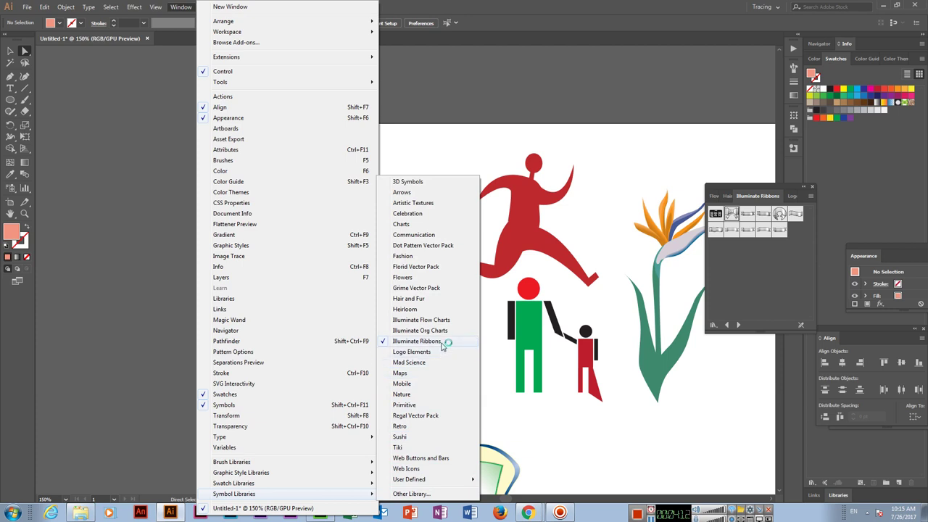
pyautogui.click(445, 214)
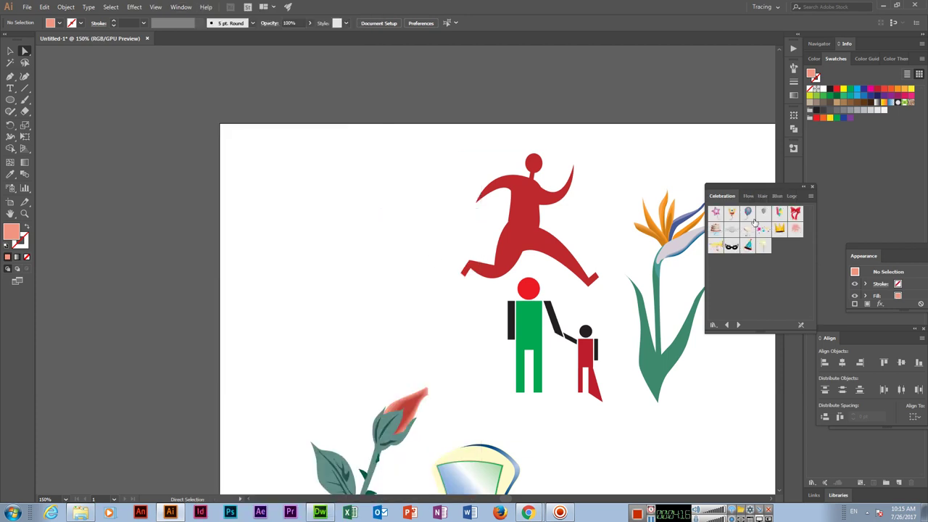
# Place a blue balloon enlarged over twice its size at top left, then drag in a star balloon.
pyautogui.moveTo(747, 213); pyautogui.dragTo(326, 218)
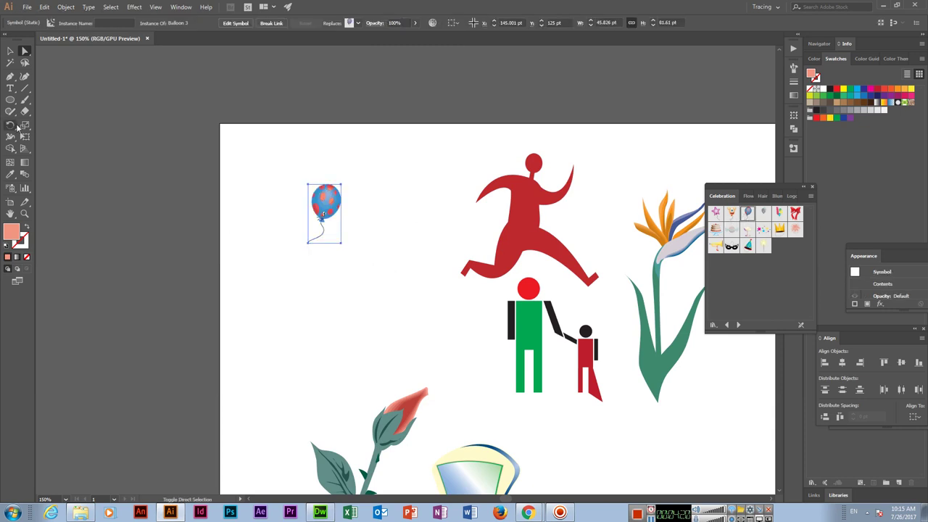
pyautogui.press('v')
pyautogui.moveTo(344, 243); pyautogui.dragTo(366, 289)
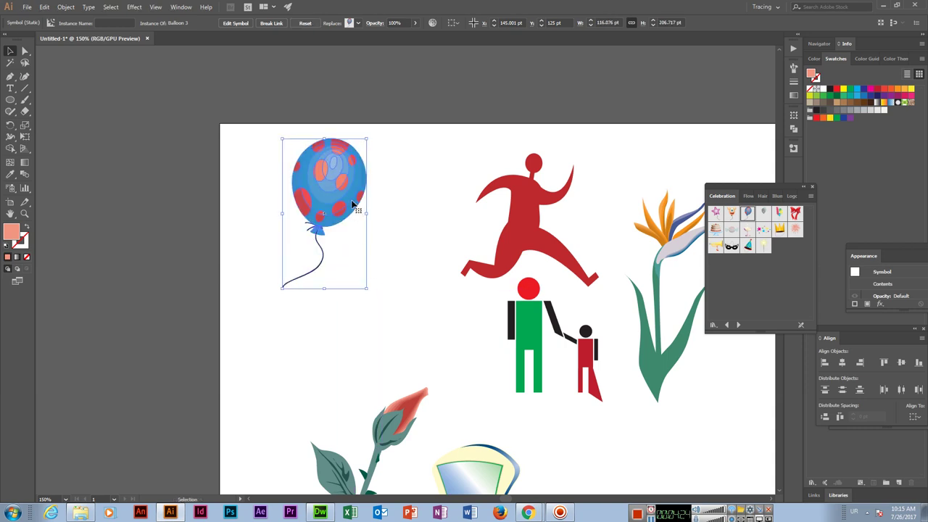
pyautogui.moveTo(355, 207); pyautogui.dragTo(276, 161)
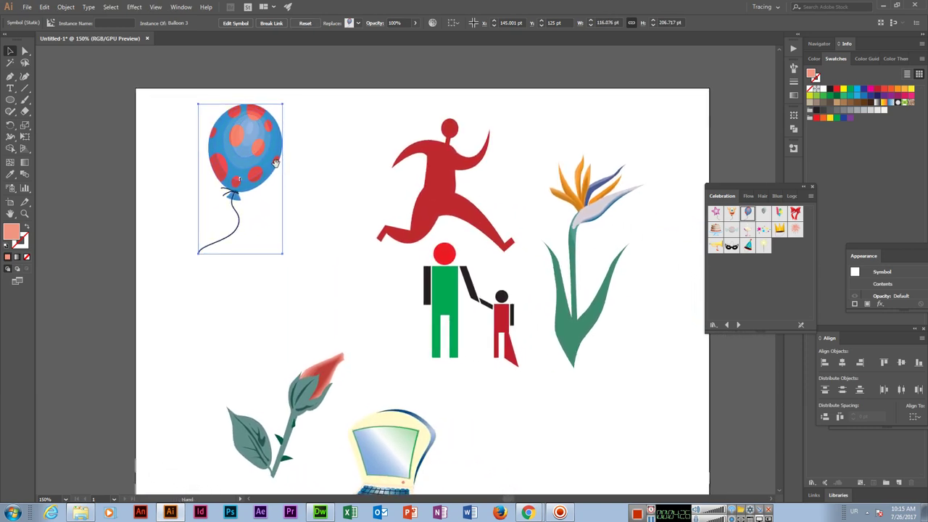
pyautogui.moveTo(716, 218); pyautogui.dragTo(319, 217)
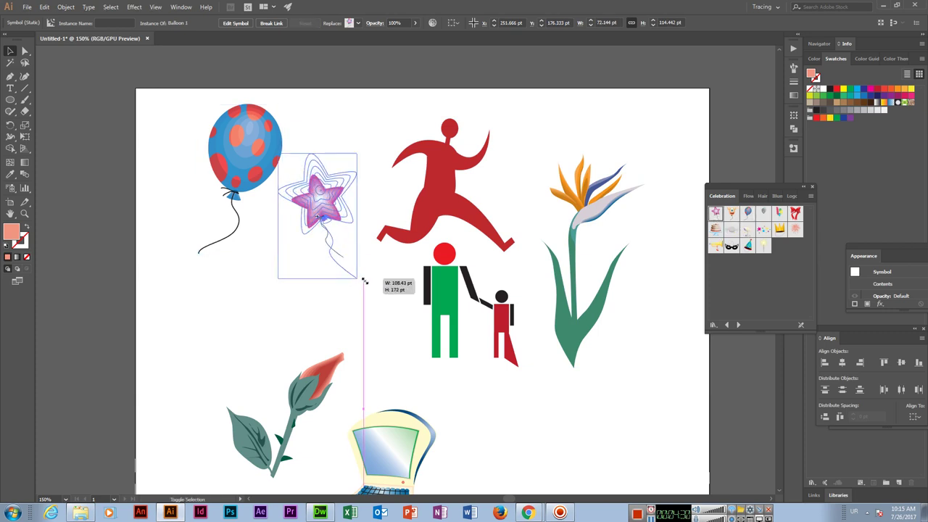
# Enlarge the star balloon below the blue balloon and reposition the runner, figure, rose and bird-of-paradise.
pyautogui.moveTo(345, 256); pyautogui.dragTo(364, 290)
pyautogui.moveTo(325, 210); pyautogui.dragTo(195, 306)
pyautogui.click(307, 243)
pyautogui.moveTo(439, 191); pyautogui.dragTo(378, 177)
pyautogui.click(337, 286)
pyautogui.moveTo(445, 303); pyautogui.dragTo(373, 309)
pyautogui.click(307, 405)
pyautogui.moveTo(308, 406); pyautogui.dragTo(292, 414)
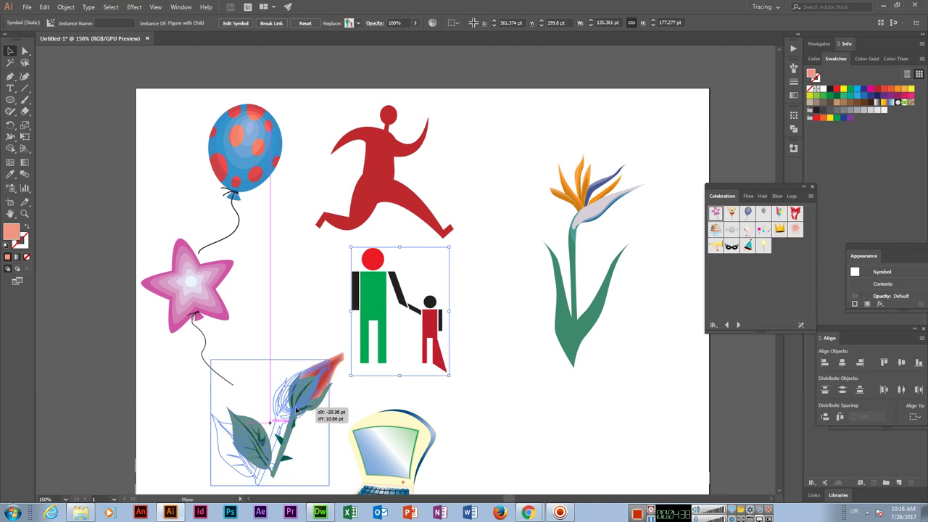
pyautogui.moveTo(595, 203); pyautogui.dragTo(549, 172)
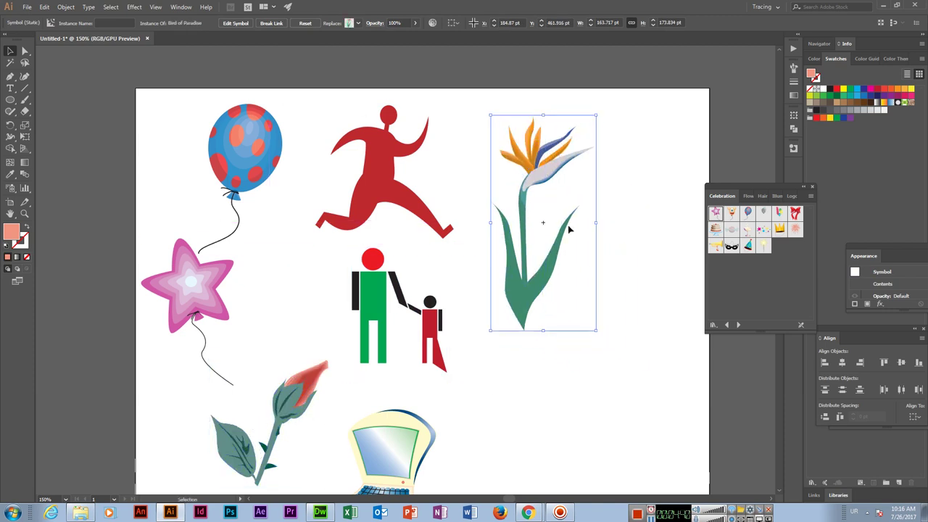
# Add then delete a mask symbol, and place an enlarged horn at lower right.
pyautogui.scroll(-3, 541, 221)
pyautogui.hscroll(3, 541, 221)
pyautogui.moveTo(731, 249); pyautogui.dragTo(548, 335)
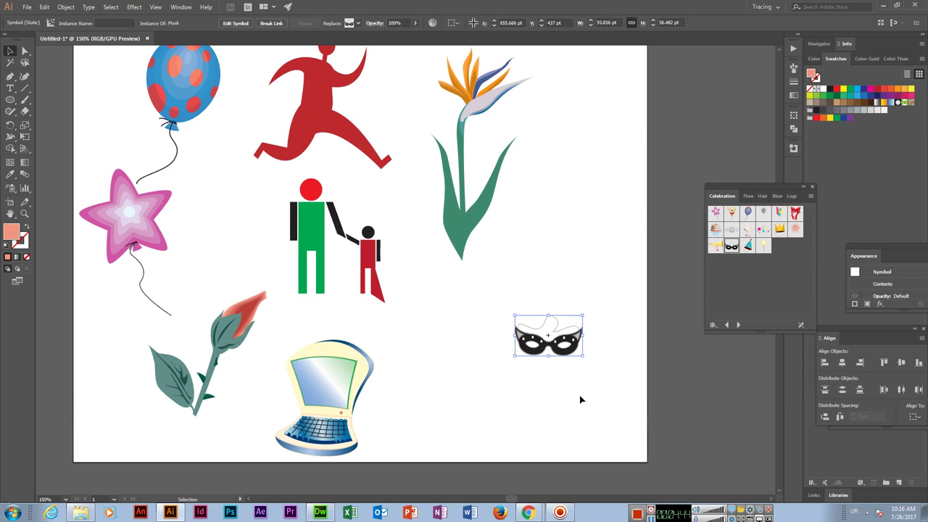
pyautogui.press('Delete')
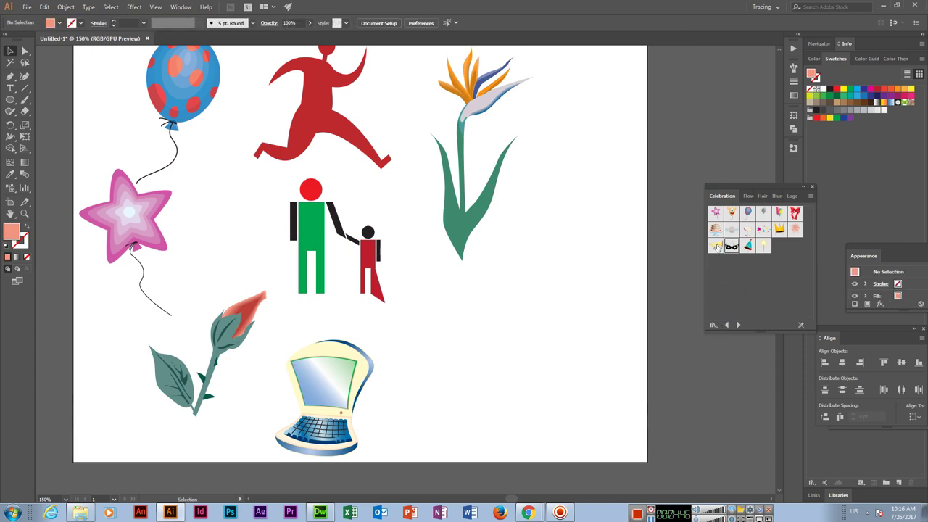
pyautogui.moveTo(715, 248); pyautogui.dragTo(455, 345)
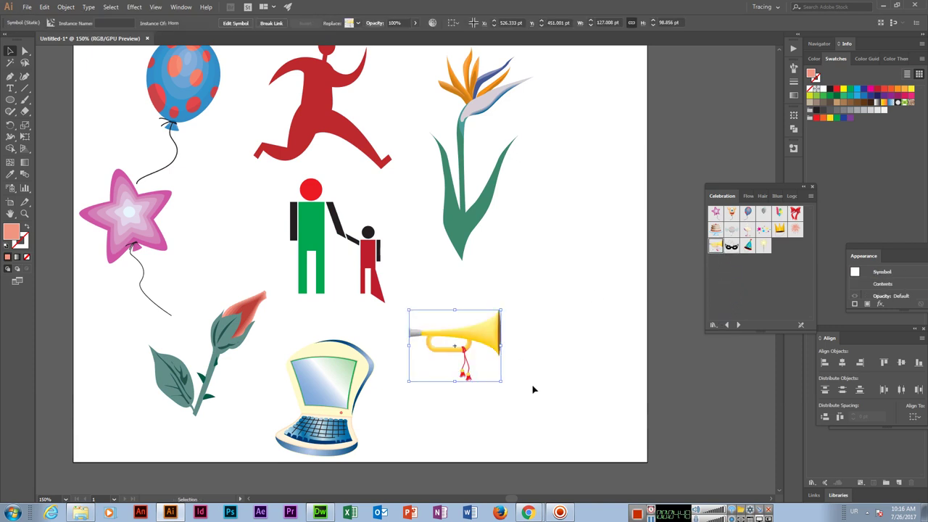
pyautogui.moveTo(502, 383); pyautogui.dragTo(596, 385)
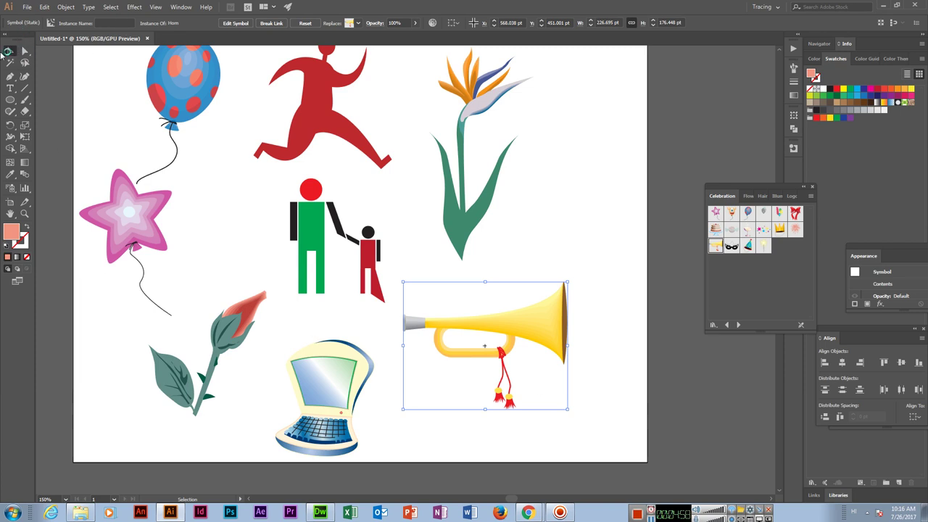
# Enter editing mode for the horn symbol's definition and zoom in on the horn.
pyautogui.doubleClick(561, 329)
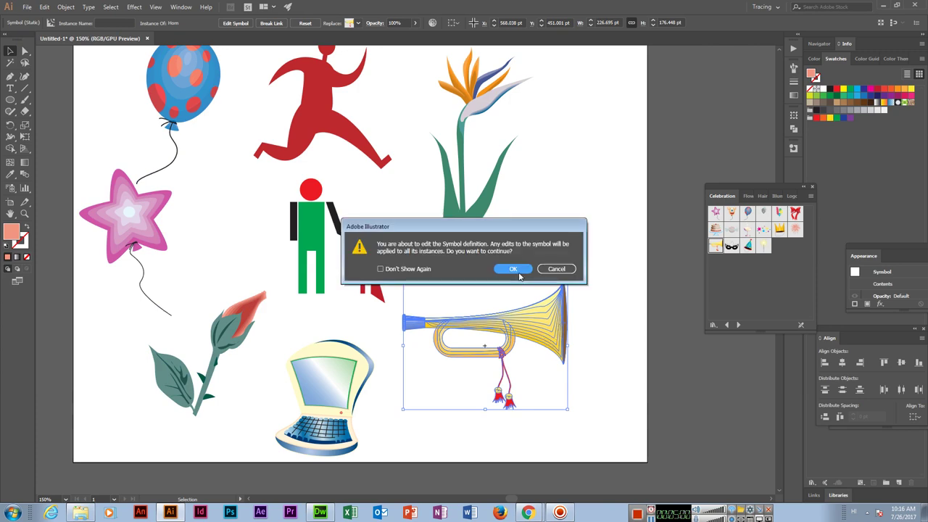
pyautogui.click(513, 269)
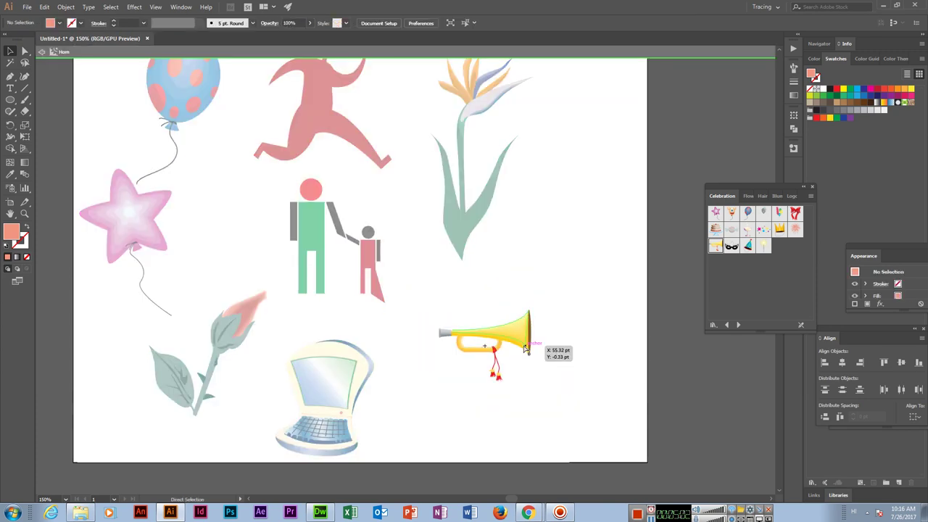
pyautogui.hotkey('ctrl', '+')
pyautogui.hotkey('ctrl', '+')
pyautogui.hotkey('ctrl', '+')
pyautogui.moveTo(585, 404); pyautogui.dragTo(312, 228)
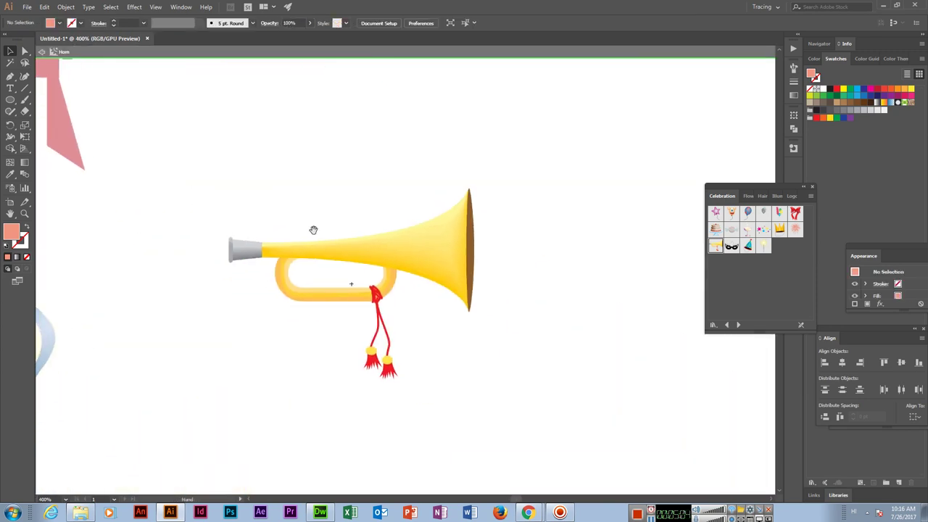
# Fill a path on the horn's bell with black using Direct Selection and the Color Picker.
pyautogui.click(24, 51)
pyautogui.click(417, 251)
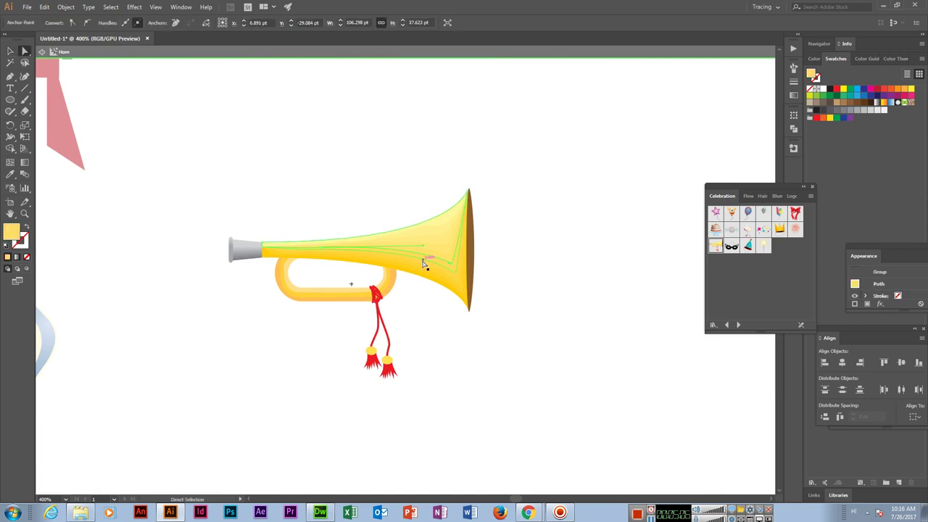
pyautogui.doubleClick(10, 233)
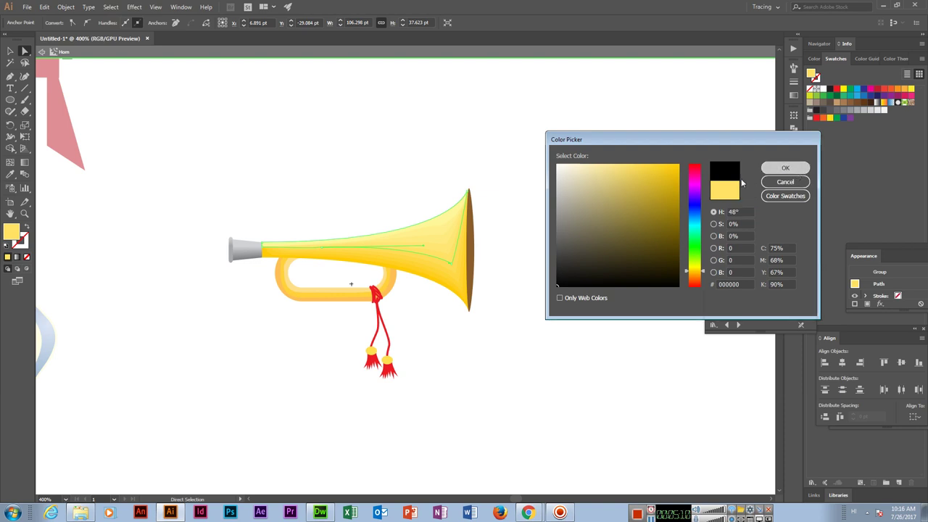
pyautogui.click(783, 167)
# Fill the bell's light-yellow highlight with brown from swatches, then deselect and zoom out.
pyautogui.click(435, 240)
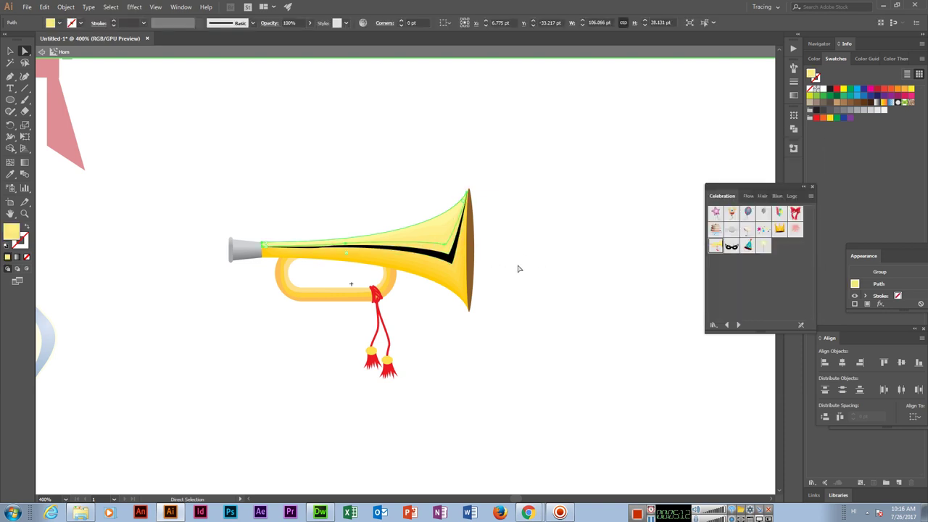
pyautogui.click(61, 24)
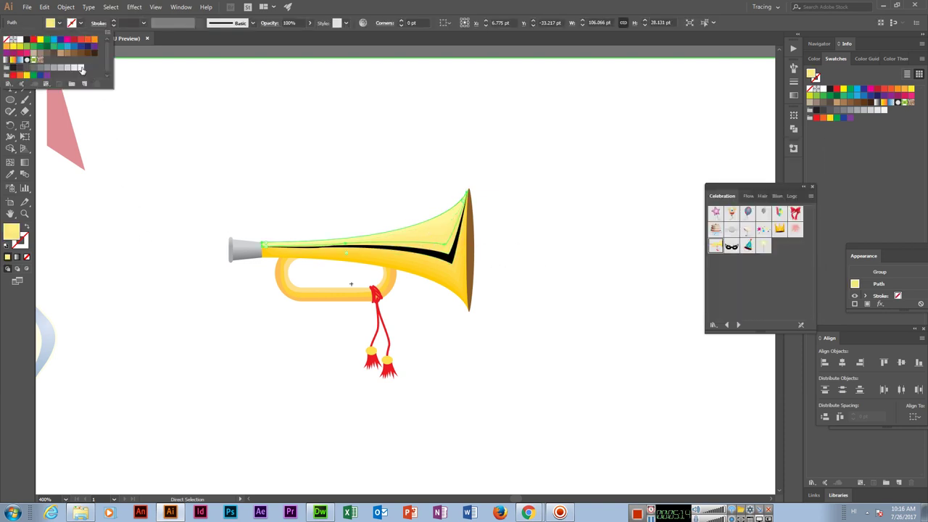
pyautogui.click(88, 54)
pyautogui.press('Escape')
pyautogui.click(468, 282)
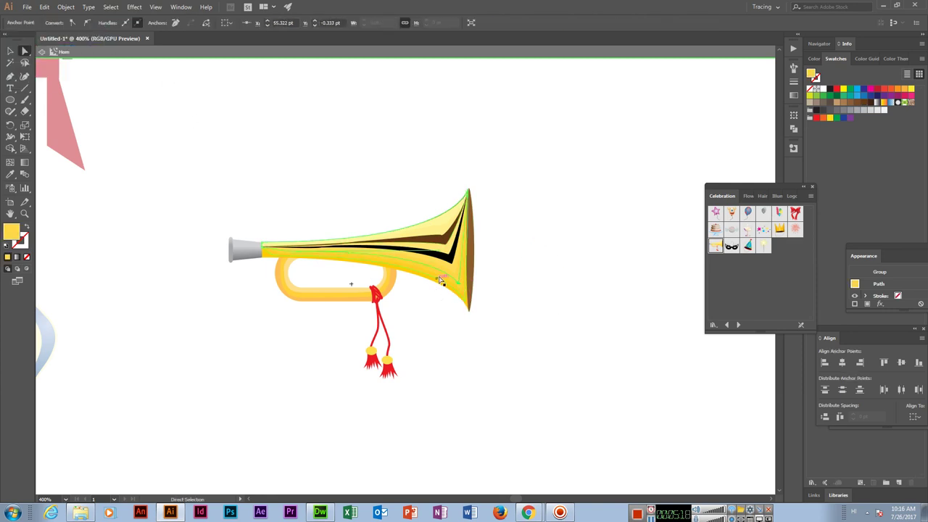
pyautogui.click(619, 329)
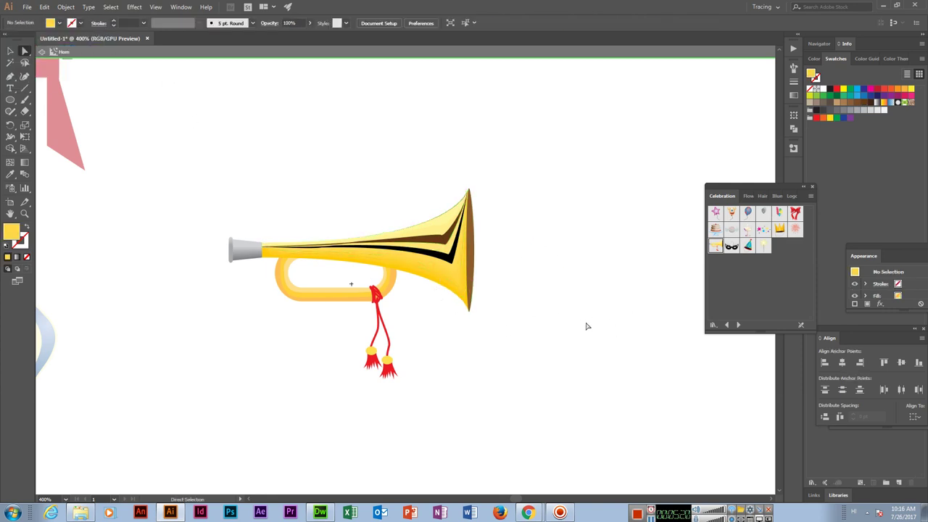
pyautogui.hotkey('ctrl', '1')
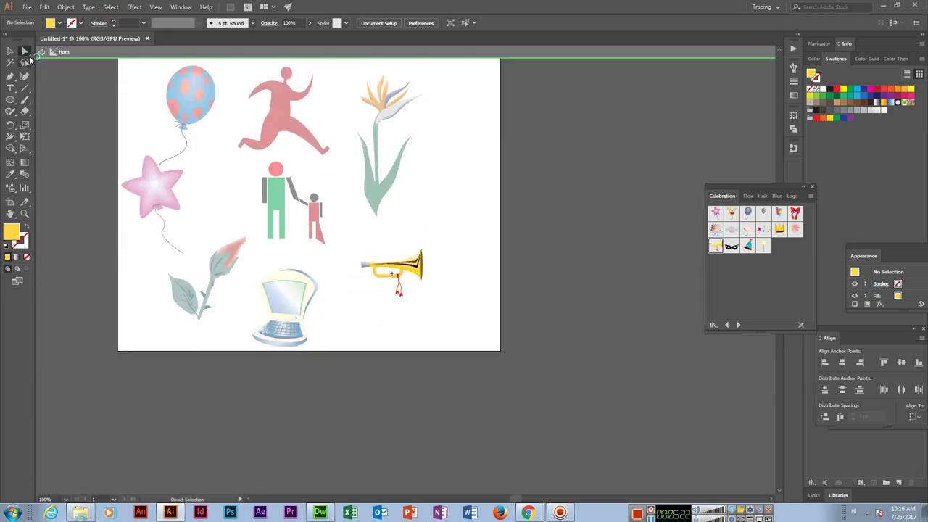
# Pan the view and try selecting the bird-of-paradise flower and a group of symbols.
pyautogui.moveTo(468, 228)
pyautogui.mouseDown()
pyautogui.moveTo(525, 271)
pyautogui.moveTo(424, 265)
pyautogui.mouseUp()
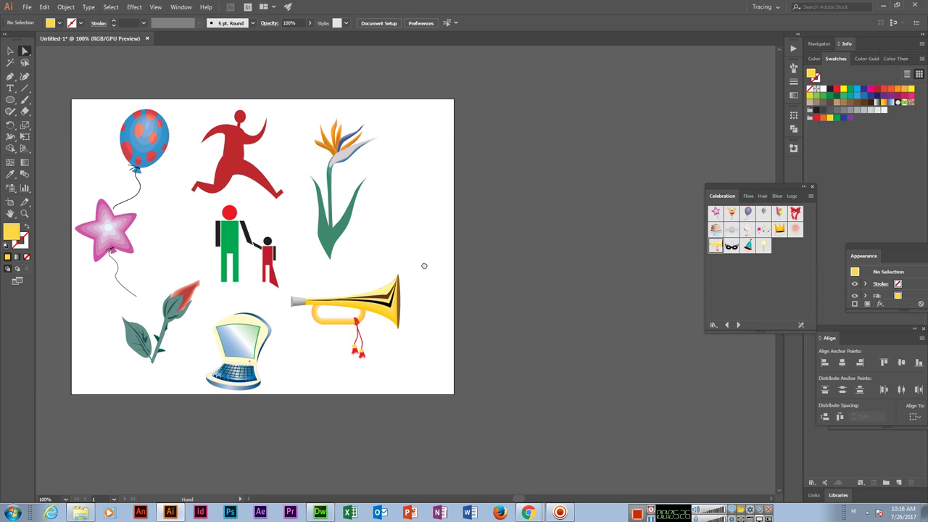
pyautogui.click(334, 250)
pyautogui.click(343, 253)
pyautogui.click(328, 222)
pyautogui.click(402, 221)
pyautogui.moveTo(76, 99); pyautogui.dragTo(286, 294)
pyautogui.click(543, 228)
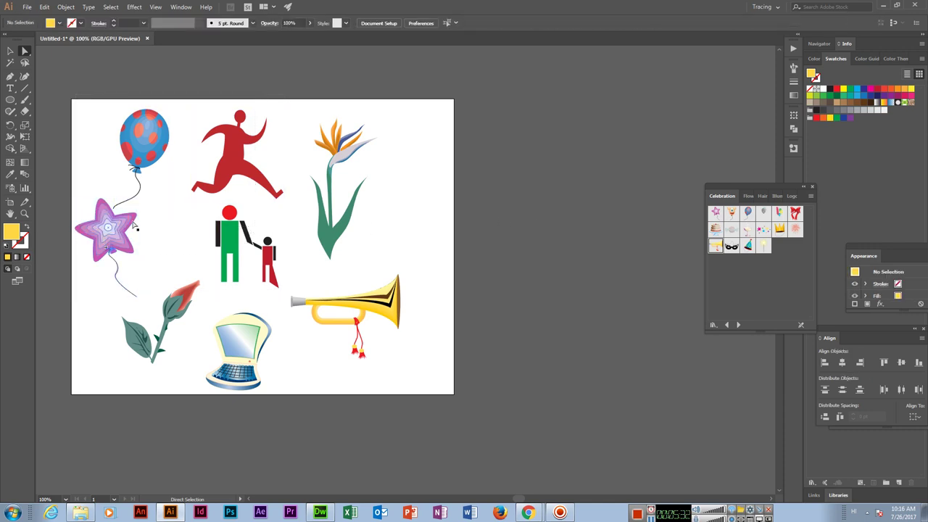
# Delete the star balloon and the running figure symbols.
pyautogui.click(144, 138)
pyautogui.click(119, 236)
pyautogui.press('Delete')
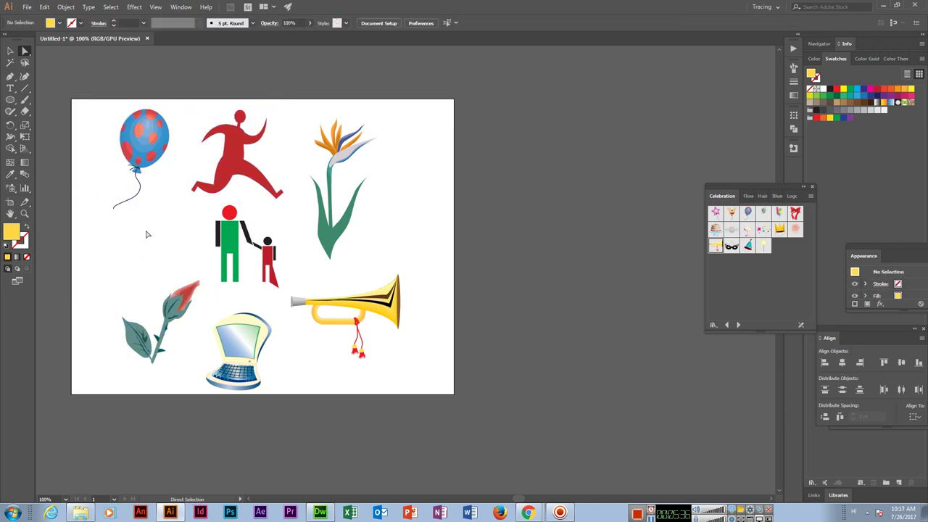
pyautogui.hotkey('ctrl', 'z')
pyautogui.click(239, 152)
pyautogui.press('Delete')
# Delete the figure with child, rose, computer and bird-of-paradise symbols.
pyautogui.click(229, 246)
pyautogui.press('Delete')
pyautogui.click(160, 319)
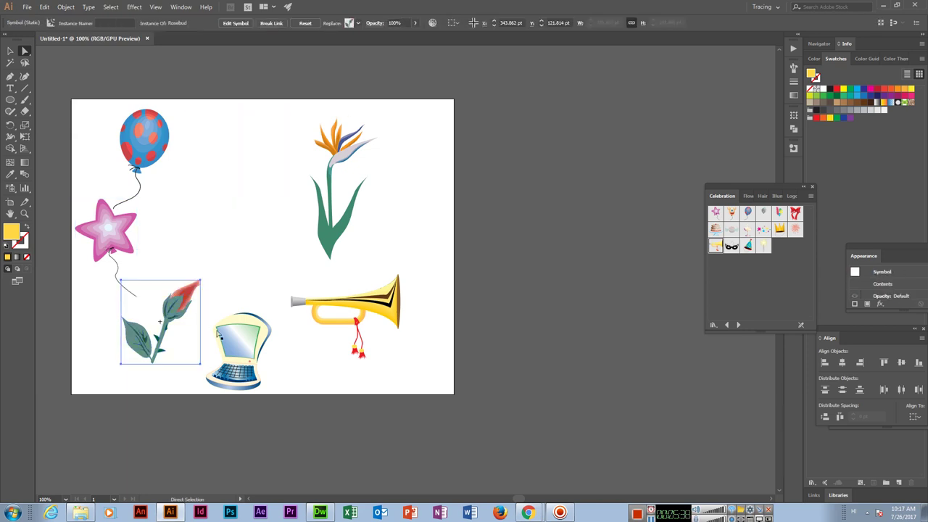
pyautogui.press('Delete')
pyautogui.click(219, 334)
pyautogui.press('Delete')
pyautogui.click(377, 322)
pyautogui.press('Delete')
pyautogui.click(347, 223)
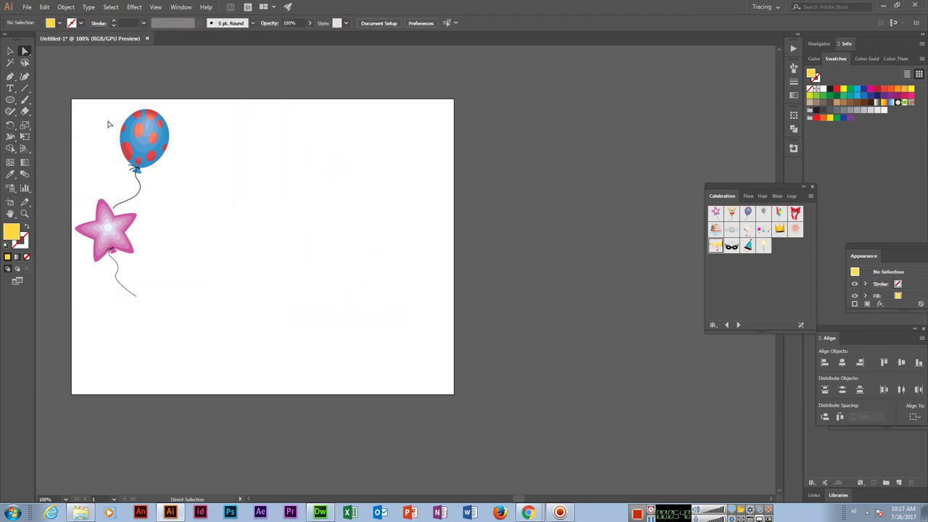
# Move the balloon and star to centre, shrink the balloon, and delete the star symbol.
pyautogui.moveTo(101, 141); pyautogui.dragTo(173, 294)
pyautogui.moveTo(148, 148)
pyautogui.mouseDown()
pyautogui.moveTo(291, 197)
pyautogui.moveTo(386, 166)
pyautogui.mouseUp()
pyautogui.click(388, 274)
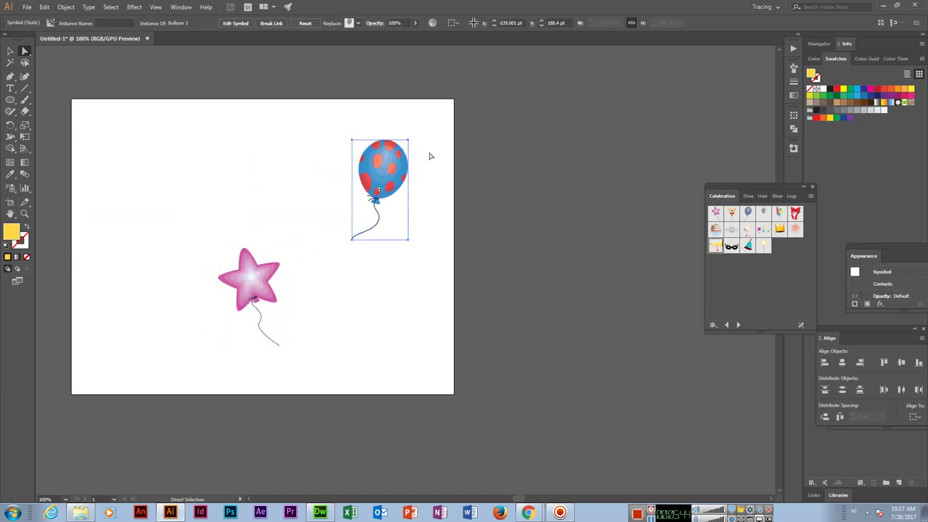
pyautogui.click(10, 50)
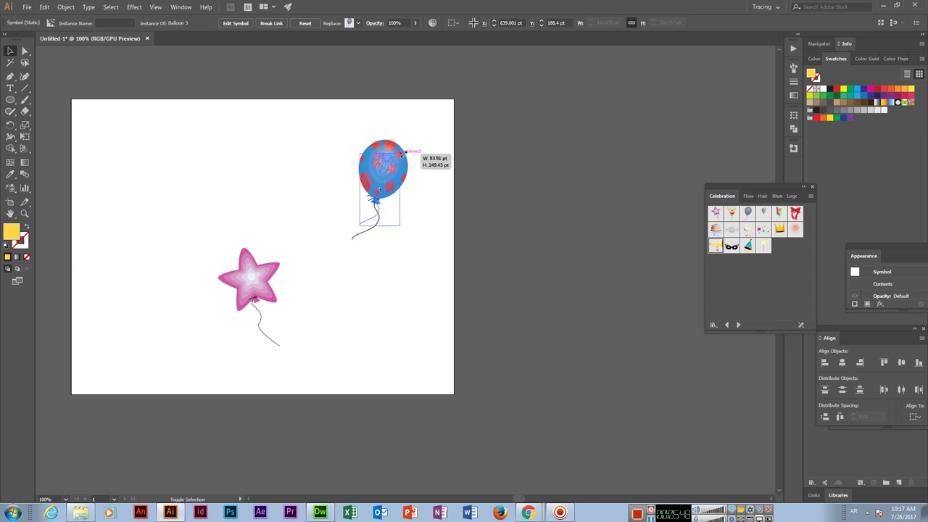
pyautogui.moveTo(408, 139); pyautogui.dragTo(398, 160)
pyautogui.click(251, 286)
pyautogui.press('Delete')
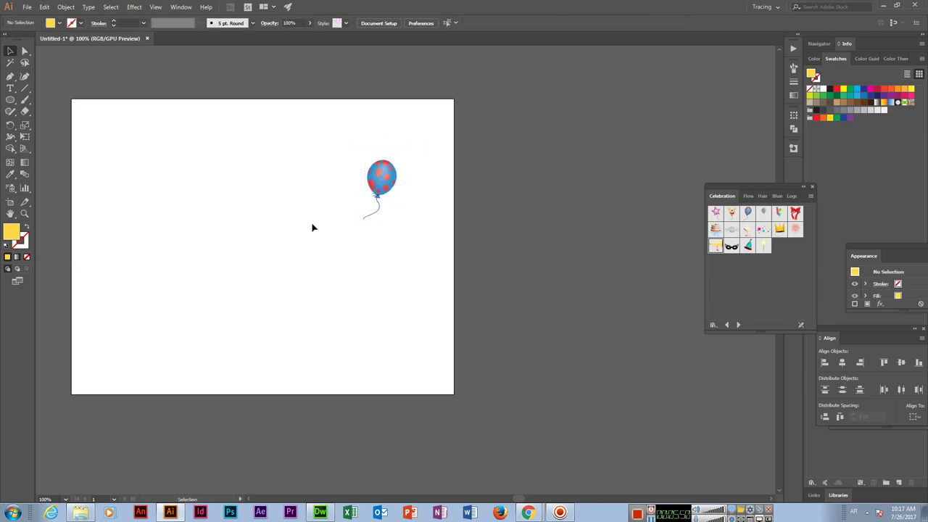
# Spray star symbols across the artboard with Symbol Sprayer, then delete them.
pyautogui.click(11, 190)
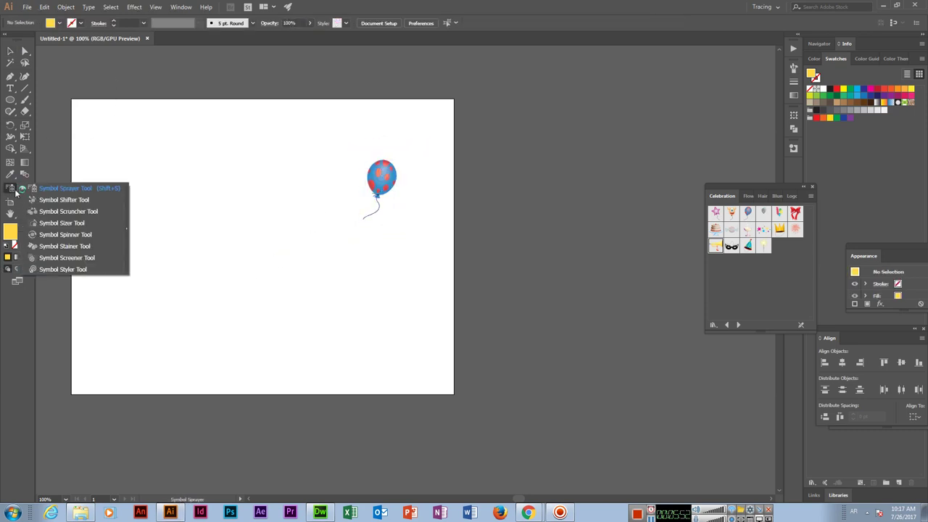
pyautogui.click(73, 190)
pyautogui.moveTo(368, 181)
pyautogui.mouseDown()
pyautogui.moveTo(216, 195)
pyautogui.moveTo(176, 172)
pyautogui.moveTo(164, 225)
pyautogui.moveTo(194, 257)
pyautogui.moveTo(265, 279)
pyautogui.mouseUp()
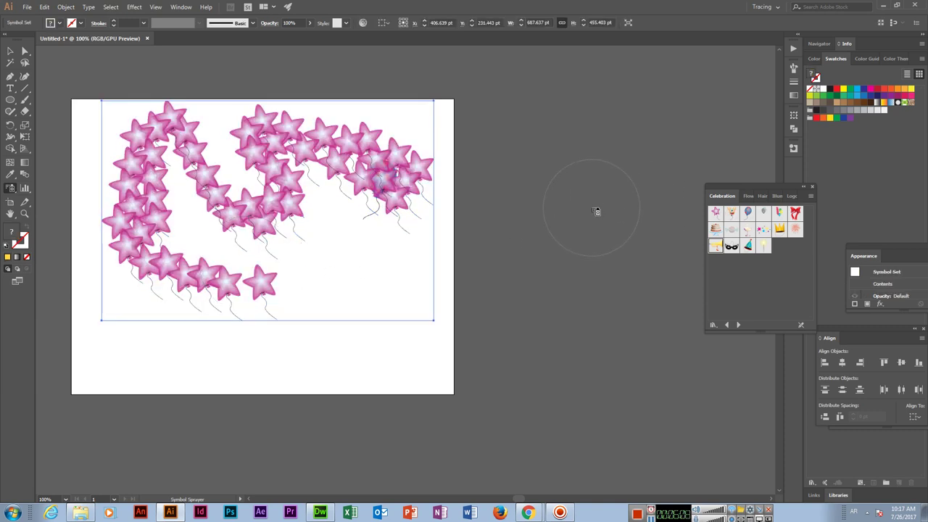
pyautogui.press('Delete')
# Choose the balloon in the Symbols panel, spray a trail of balloons, then remove them.
pyautogui.click(747, 211)
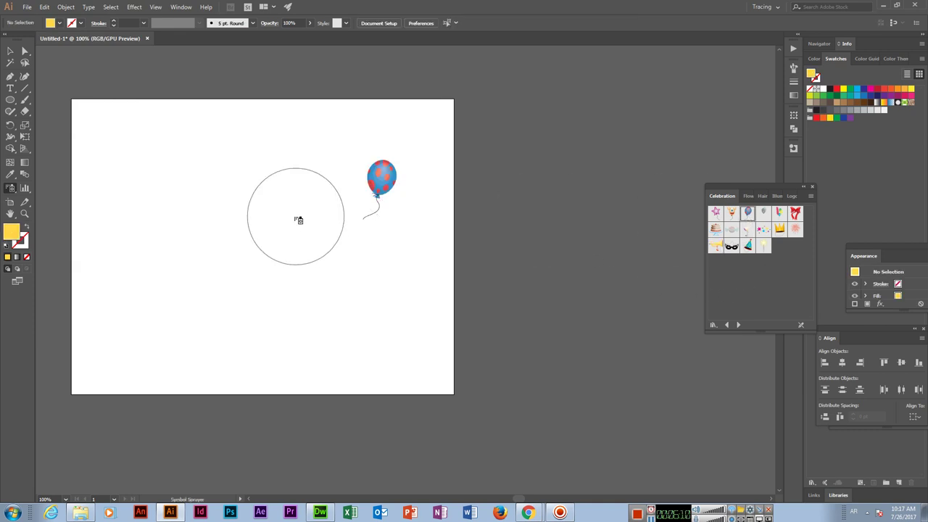
pyautogui.moveTo(166, 196)
pyautogui.mouseDown()
pyautogui.moveTo(207, 213)
pyautogui.moveTo(287, 156)
pyautogui.moveTo(361, 201)
pyautogui.moveTo(263, 150)
pyautogui.moveTo(174, 193)
pyautogui.moveTo(373, 291)
pyautogui.moveTo(213, 193)
pyautogui.moveTo(182, 288)
pyautogui.moveTo(363, 326)
pyautogui.mouseUp()
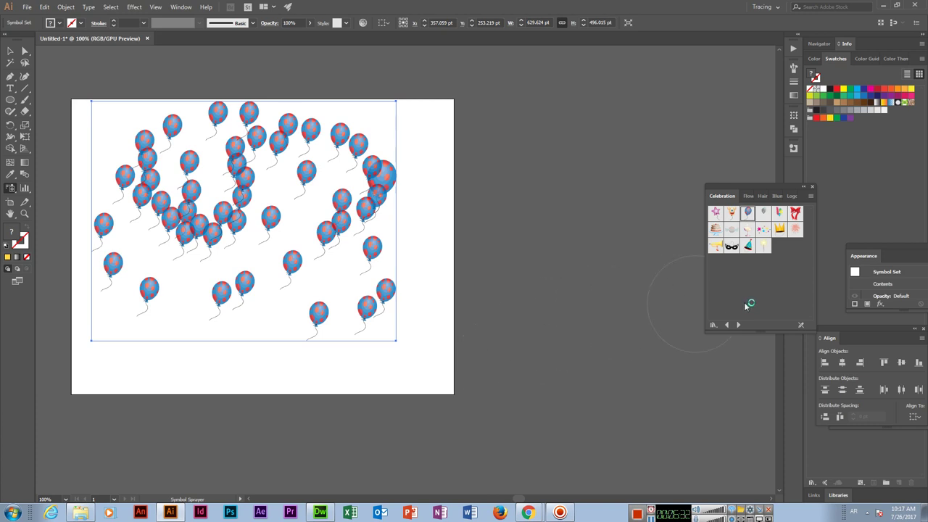
pyautogui.hotkey('ctrl', 'z')
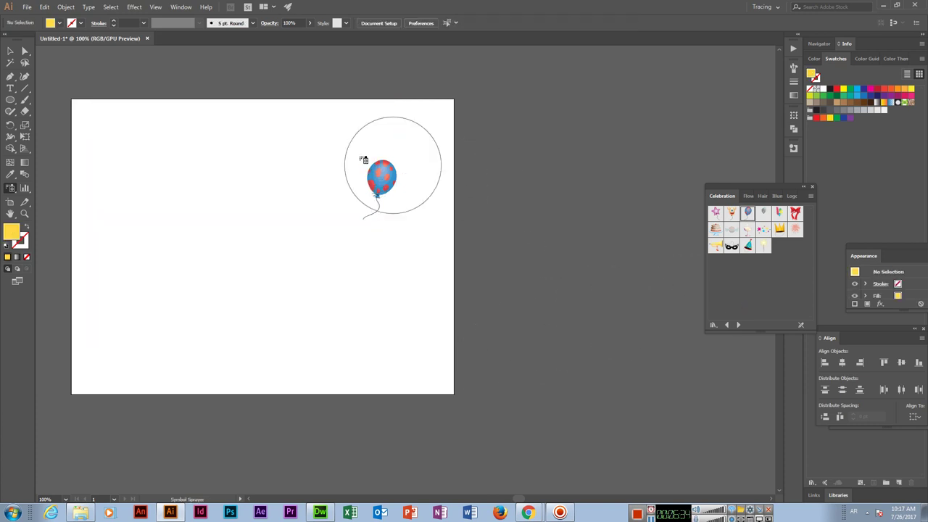
pyautogui.moveTo(182, 207)
pyautogui.mouseDown()
pyautogui.moveTo(204, 186)
pyautogui.moveTo(300, 184)
pyautogui.mouseUp()
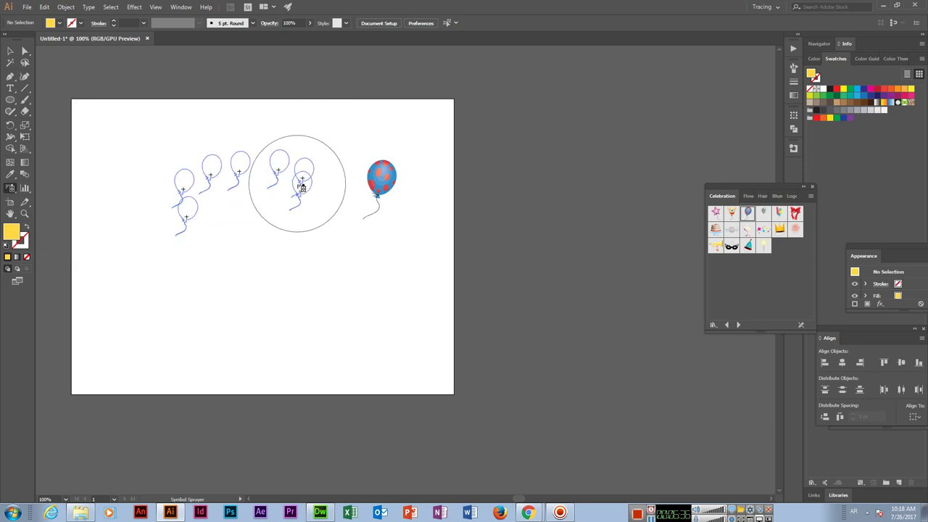
pyautogui.hotkey('ctrl', 'z')
pyautogui.moveTo(126, 327); pyautogui.dragTo(167, 205)
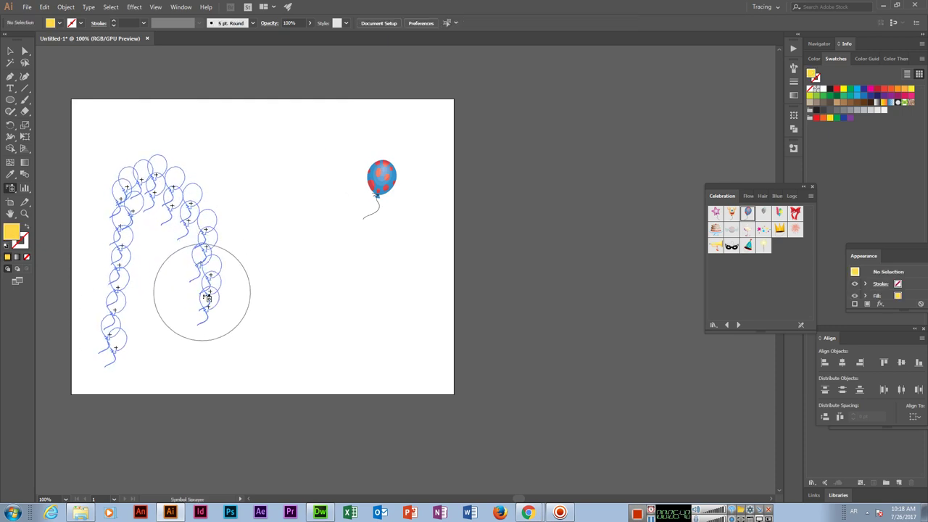
pyautogui.moveTo(198, 244); pyautogui.dragTo(210, 341)
pyautogui.moveTo(125, 263); pyautogui.dragTo(217, 261)
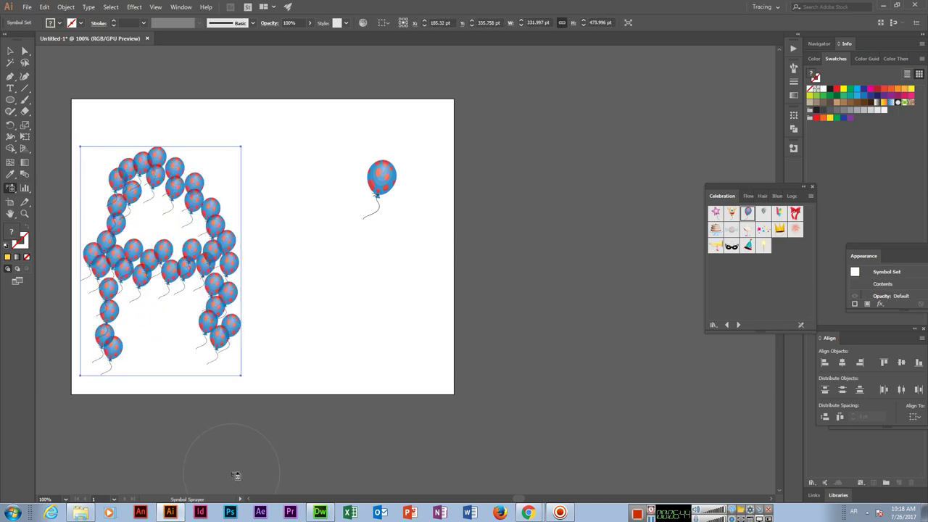
pyautogui.press('v')
pyautogui.hotkey('shift', 's')
pyautogui.hotkey('ctrl', 'z')
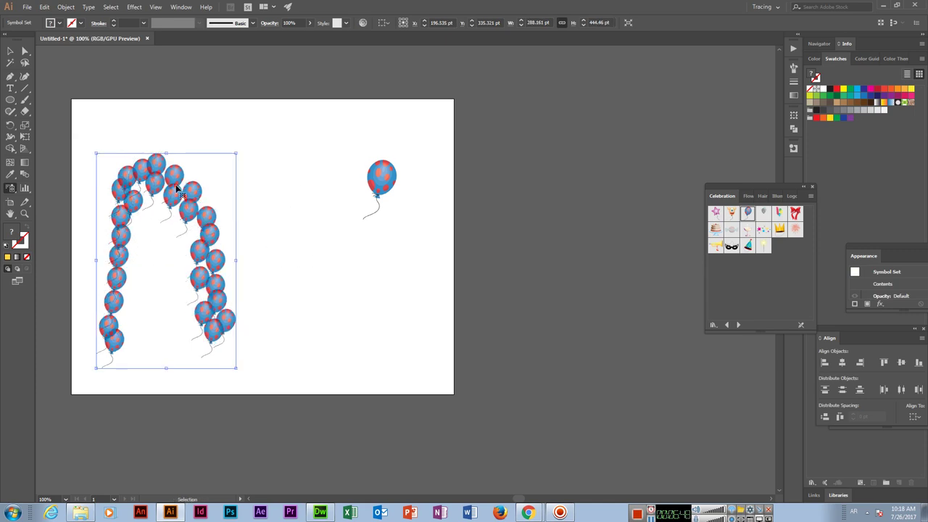
pyautogui.hotkey('ctrl', 'z')
pyautogui.hotkey('ctrl', 'z')
pyautogui.moveTo(148, 147); pyautogui.dragTo(298, 150)
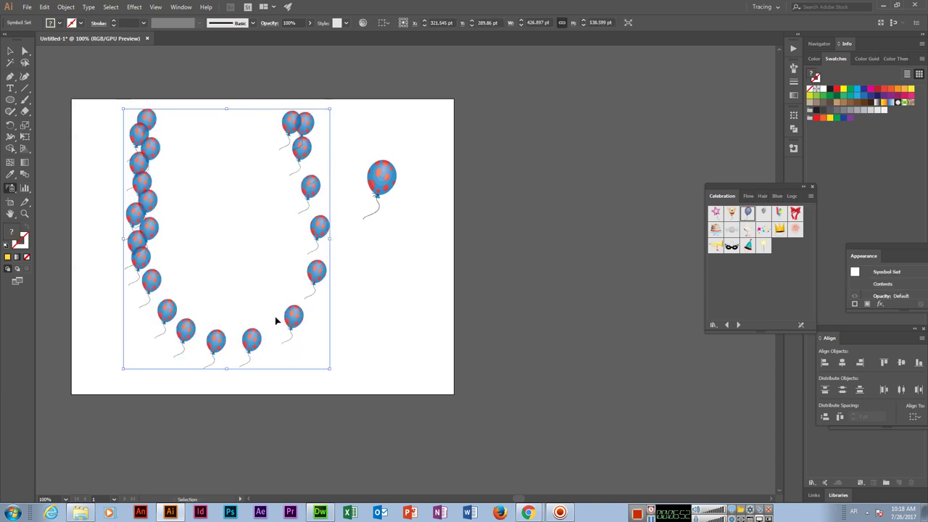
pyautogui.hotkey('ctrl', 'z')
pyautogui.moveTo(143, 138); pyautogui.dragTo(145, 330)
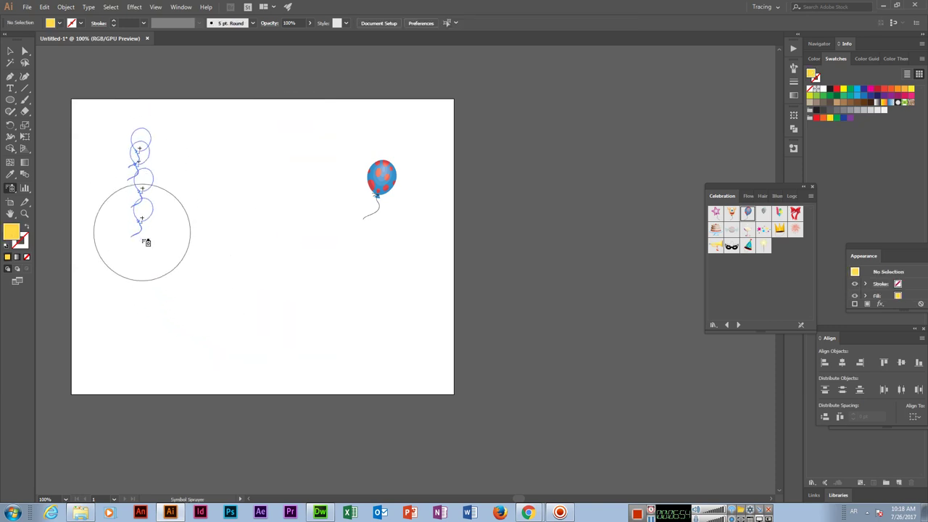
pyautogui.moveTo(109, 157); pyautogui.dragTo(319, 312)
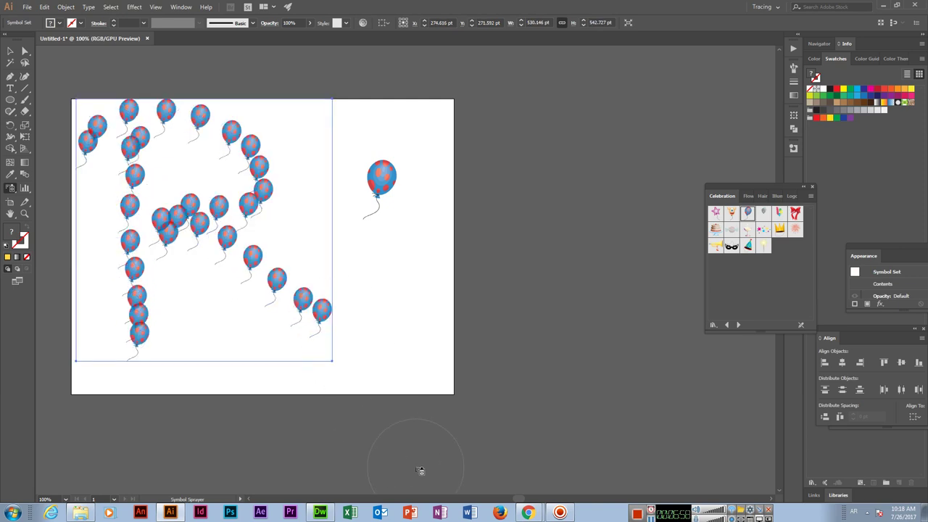
pyautogui.hotkey('ctrl', 'z')
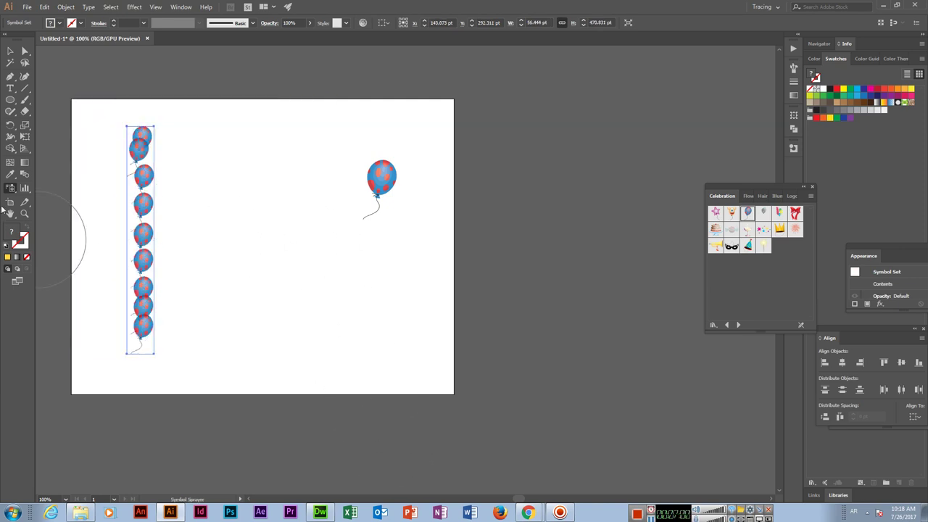
pyautogui.hotkey('ctrl', 'z')
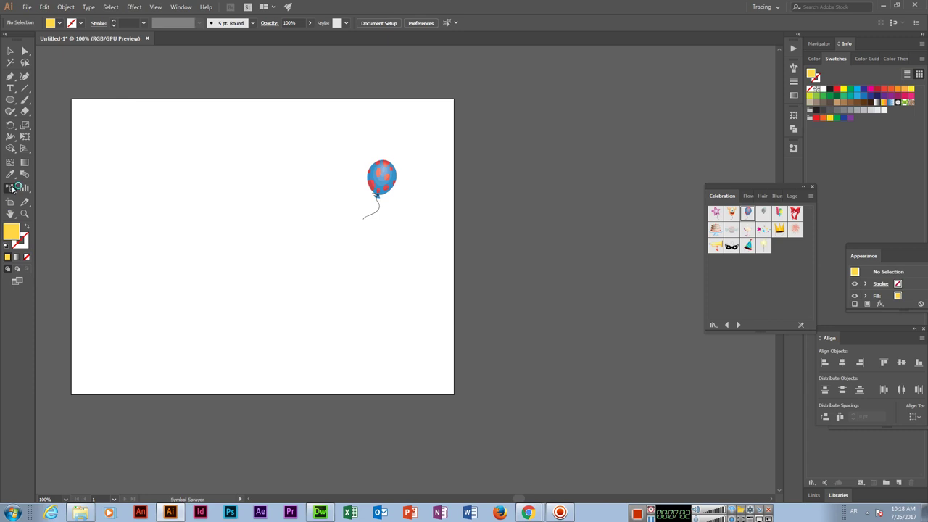
# Dismiss the Symbol Shifter's selection alert, then select the balloon and move it left.
pyautogui.click(11, 187)
pyautogui.click(78, 200)
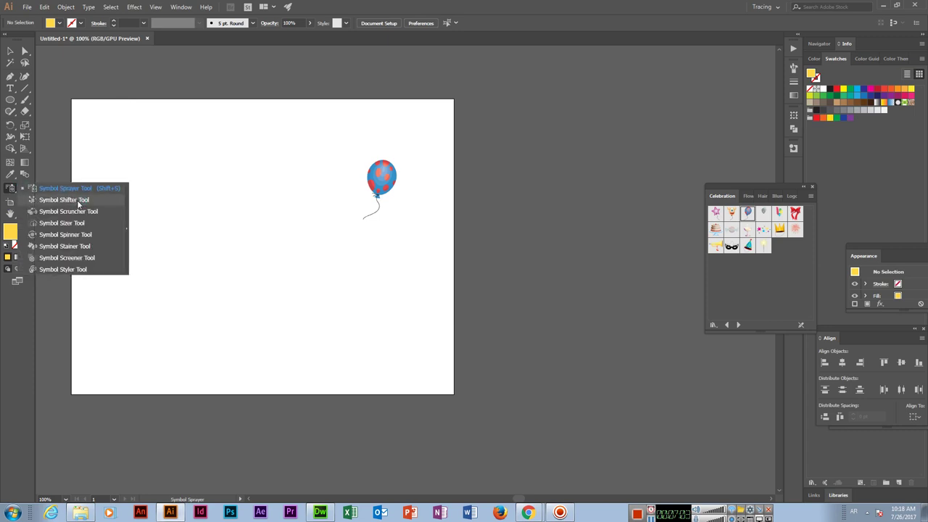
pyautogui.click(390, 178)
pyautogui.click(525, 269)
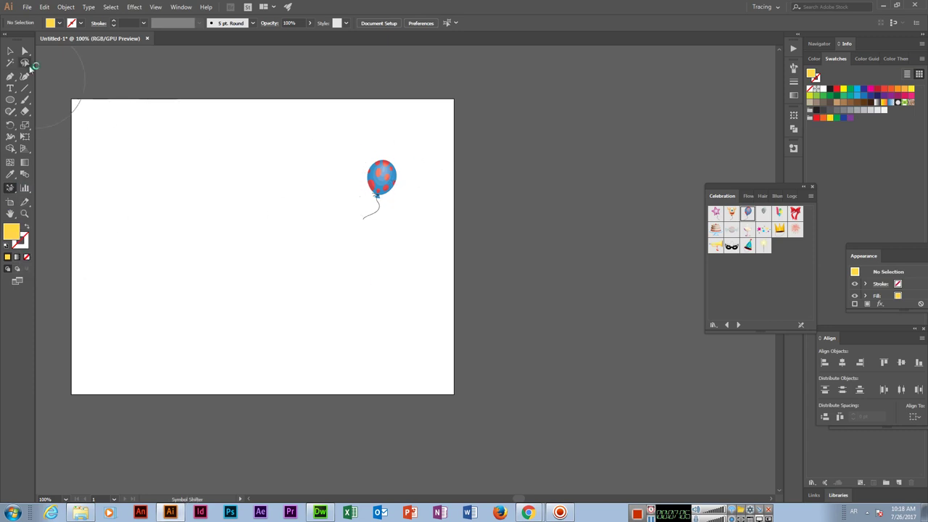
pyautogui.click(10, 50)
pyautogui.moveTo(381, 185); pyautogui.dragTo(232, 203)
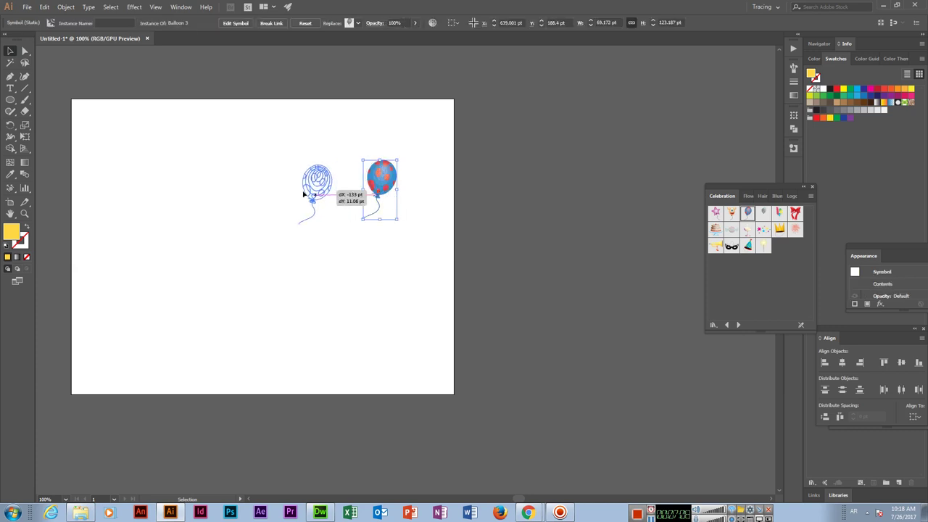
# Brush the balloon toward the artboard centre with the Symbol Shifter.
pyautogui.moveTo(13, 187); pyautogui.dragTo(65, 201)
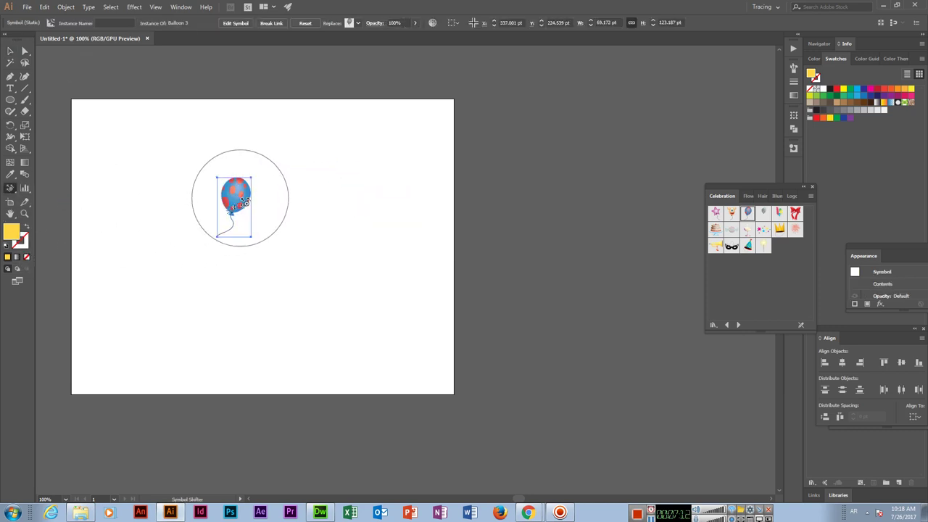
pyautogui.moveTo(256, 243)
pyautogui.mouseDown()
pyautogui.moveTo(234, 249)
pyautogui.moveTo(233, 233)
pyautogui.mouseUp()
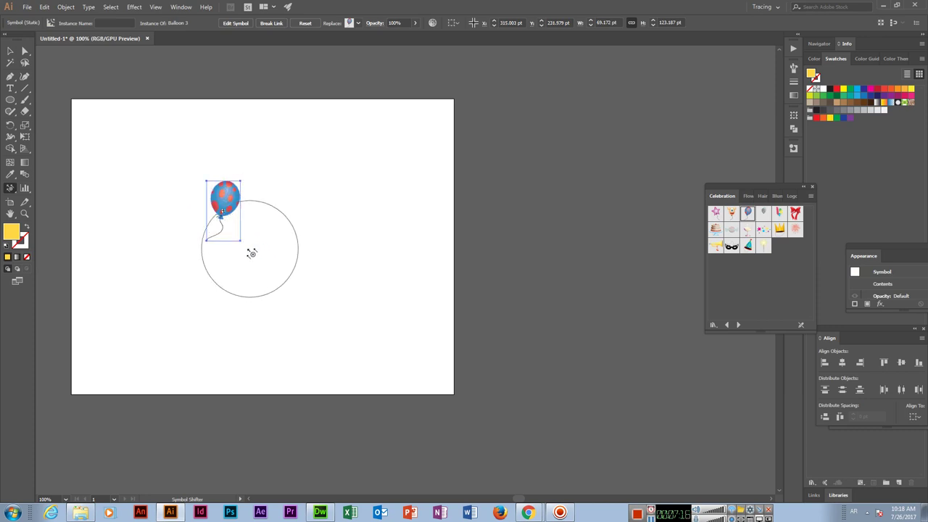
pyautogui.moveTo(243, 244)
pyautogui.mouseDown()
pyautogui.moveTo(242, 236)
pyautogui.moveTo(268, 263)
pyautogui.moveTo(246, 236)
pyautogui.moveTo(263, 236)
pyautogui.moveTo(253, 221)
pyautogui.moveTo(259, 232)
pyautogui.mouseUp()
pyautogui.moveTo(290, 259)
pyautogui.mouseDown()
pyautogui.moveTo(264, 250)
pyautogui.moveTo(290, 230)
pyautogui.mouseUp()
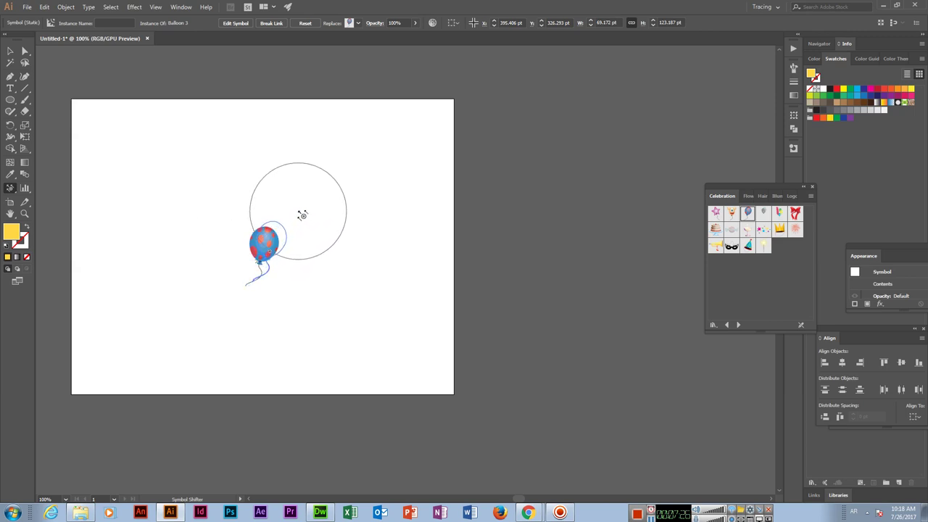
pyautogui.moveTo(290, 230); pyautogui.dragTo(311, 202)
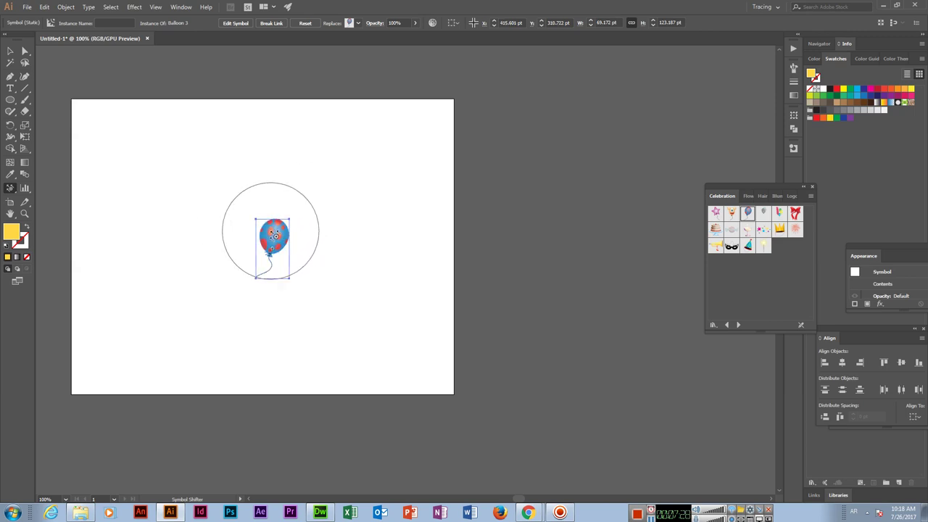
pyautogui.moveTo(10, 187); pyautogui.dragTo(55, 200)
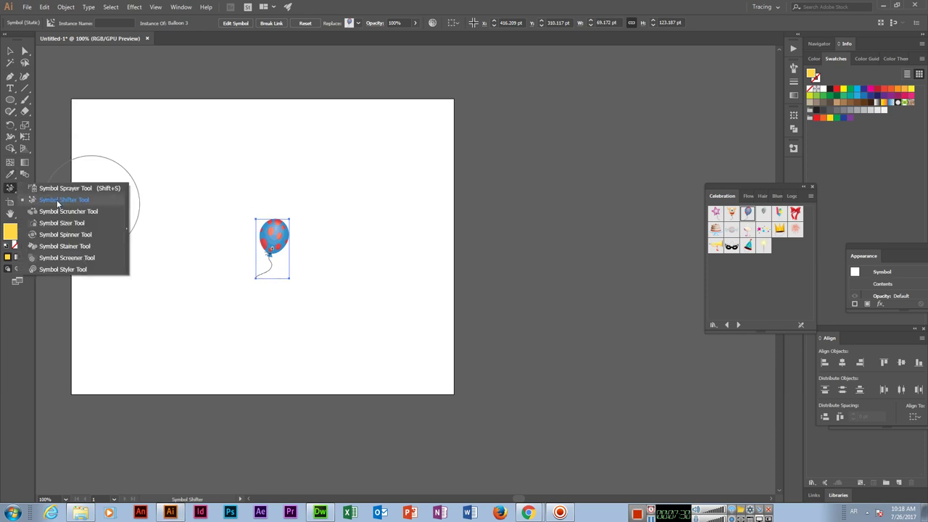
# Enlarge the balloon to about 271 × 483 pt with the Symbol Sizer.
pyautogui.click(102, 225)
pyautogui.moveTo(306, 244); pyautogui.dragTo(282, 234)
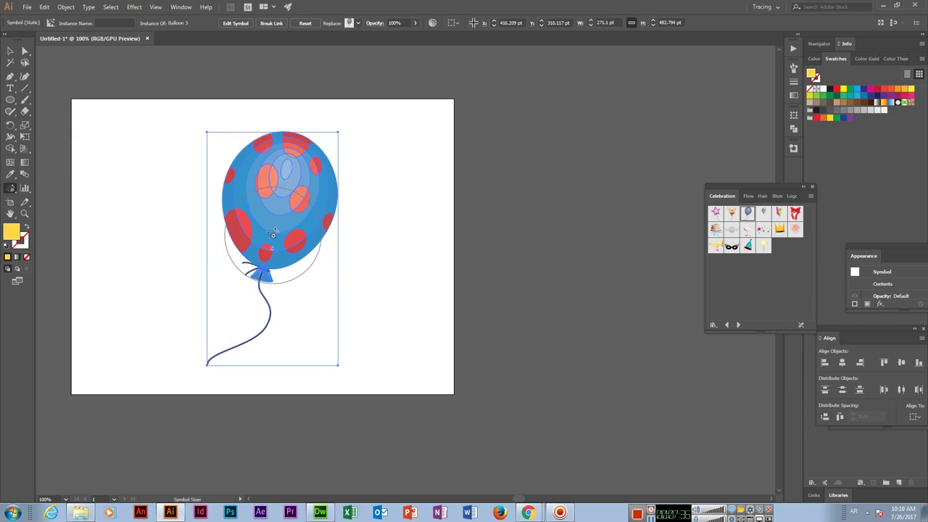
pyautogui.moveTo(11, 188); pyautogui.dragTo(70, 234)
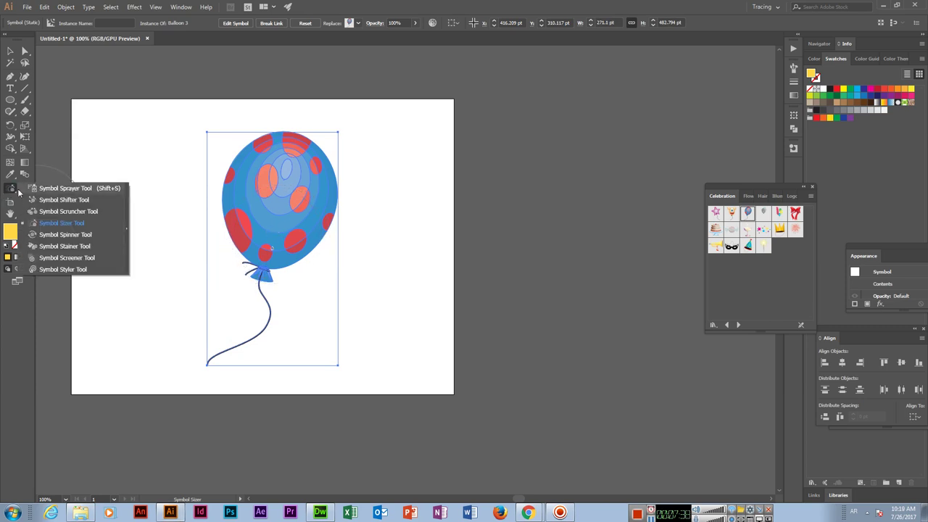
# Rotate the balloon with Symbol Spinner until its string hangs down, and view Symbolism Tools Options.
pyautogui.moveTo(267, 213)
pyautogui.mouseDown()
pyautogui.moveTo(273, 202)
pyautogui.moveTo(331, 269)
pyautogui.mouseUp()
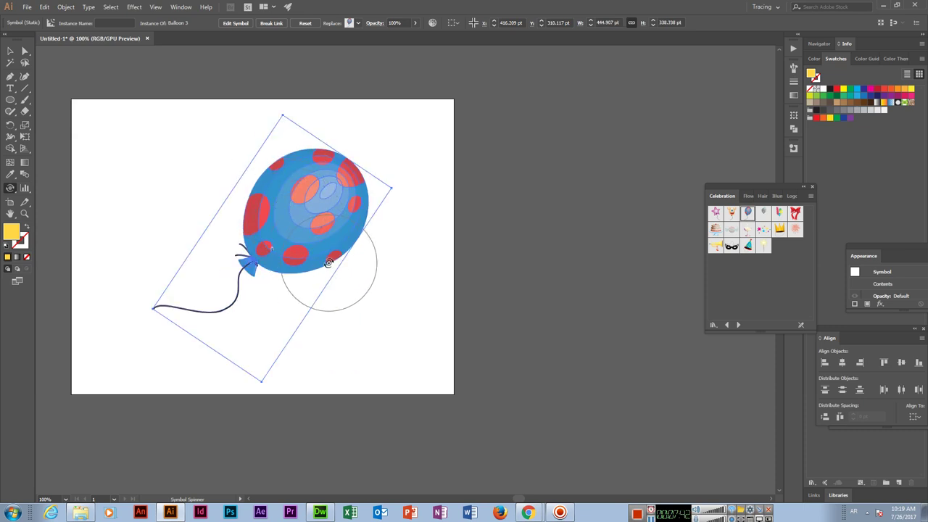
pyautogui.moveTo(297, 206); pyautogui.dragTo(276, 195)
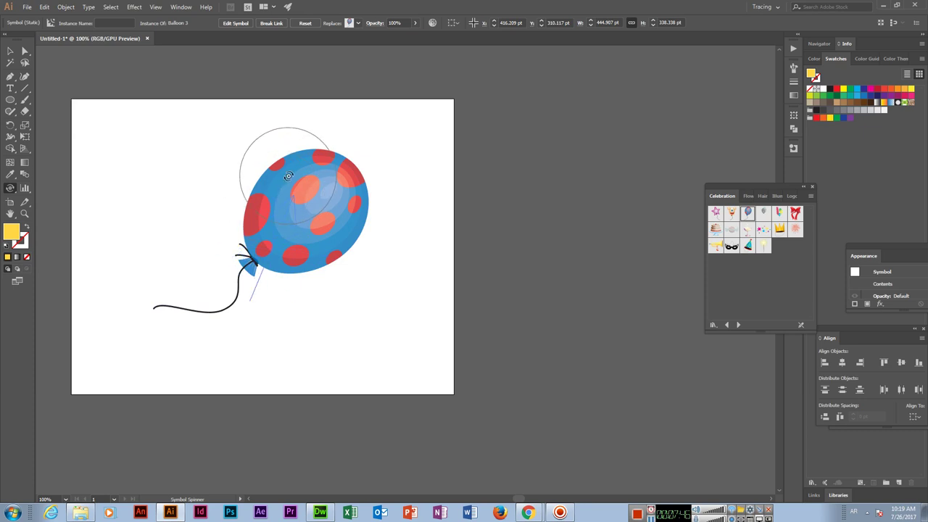
pyautogui.moveTo(272, 177); pyautogui.dragTo(313, 308)
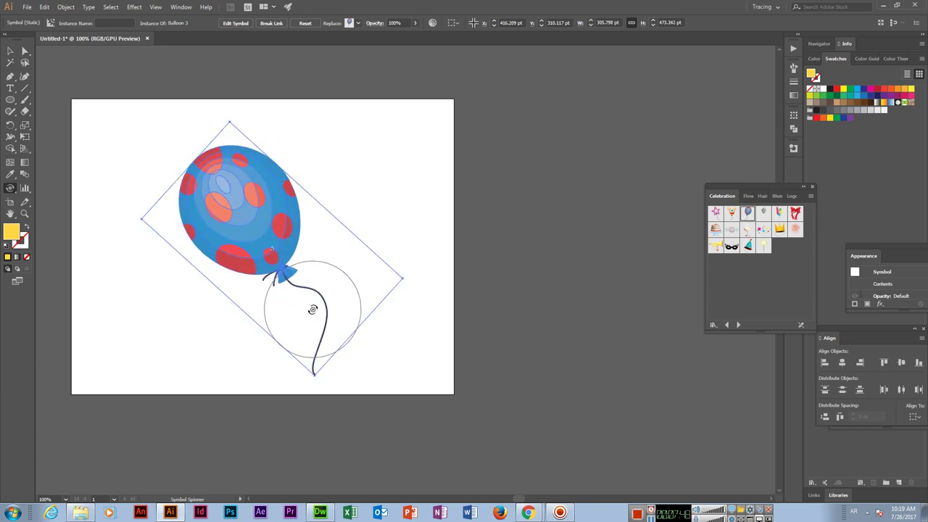
pyautogui.doubleClick(12, 189)
pyautogui.click(490, 285)
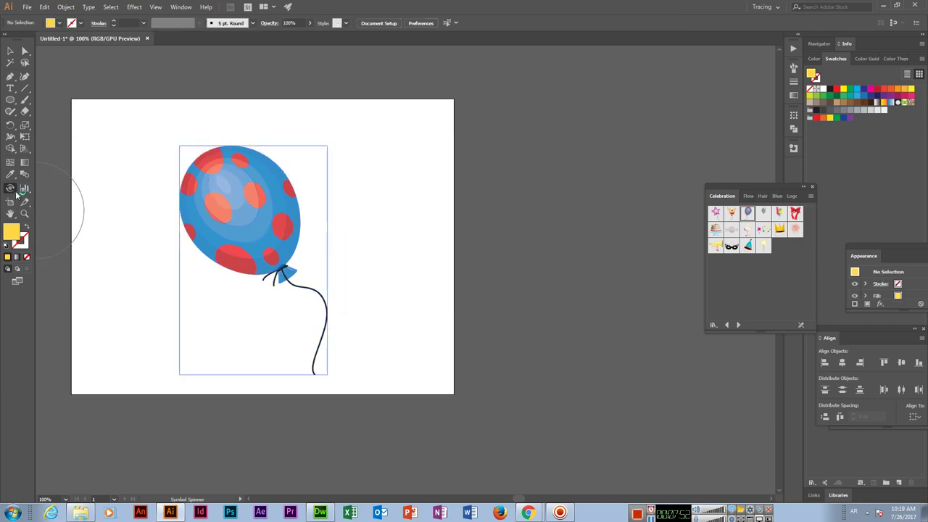
pyautogui.moveTo(14, 192); pyautogui.dragTo(111, 246)
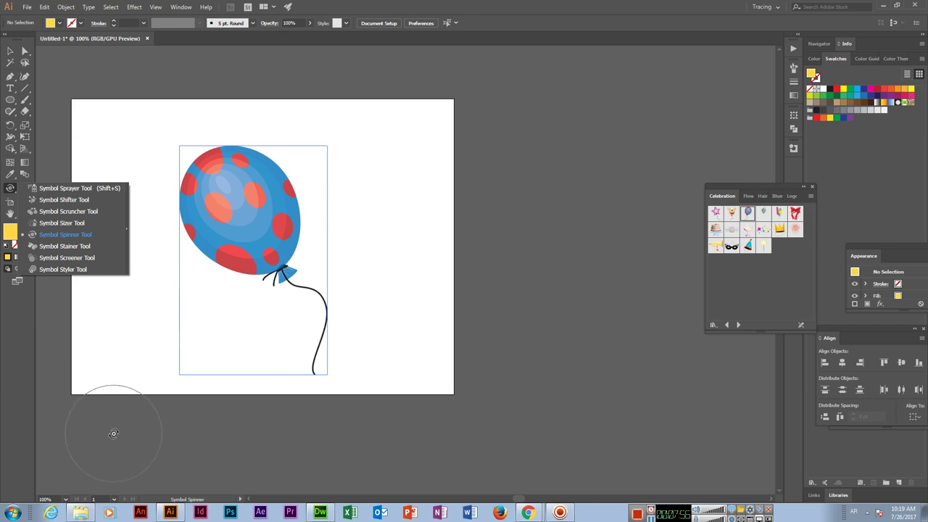
# Dismiss the Symbol Styler's missing-style warning and show the Graphic Styles panel.
pyautogui.click(49, 270)
pyautogui.click(265, 192)
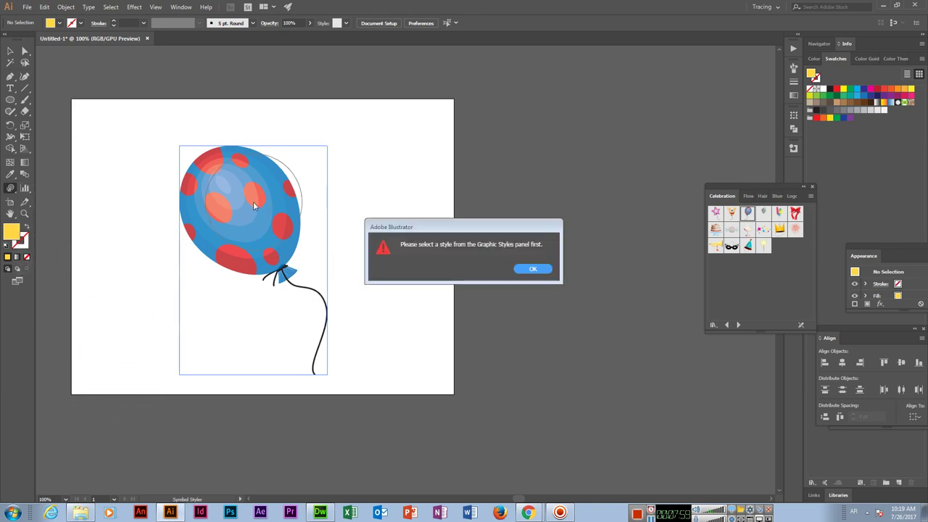
pyautogui.click(533, 269)
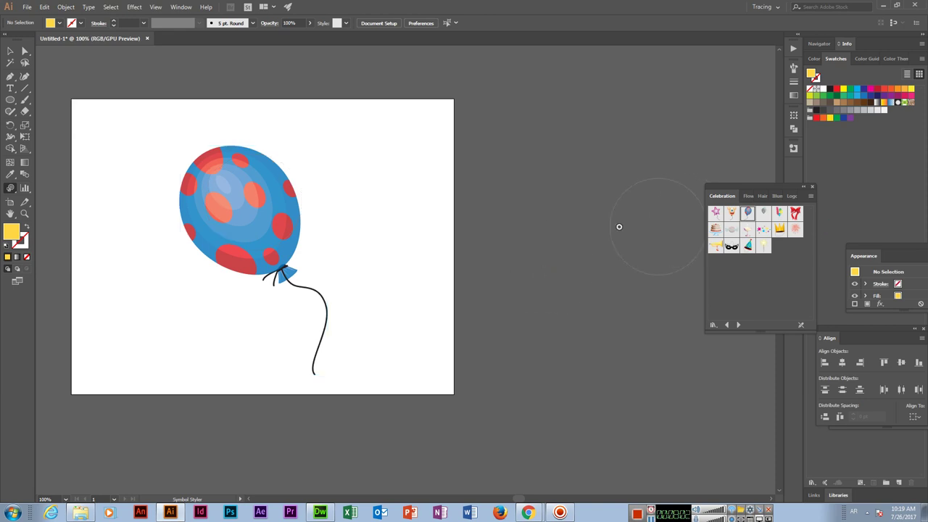
pyautogui.click(182, 6)
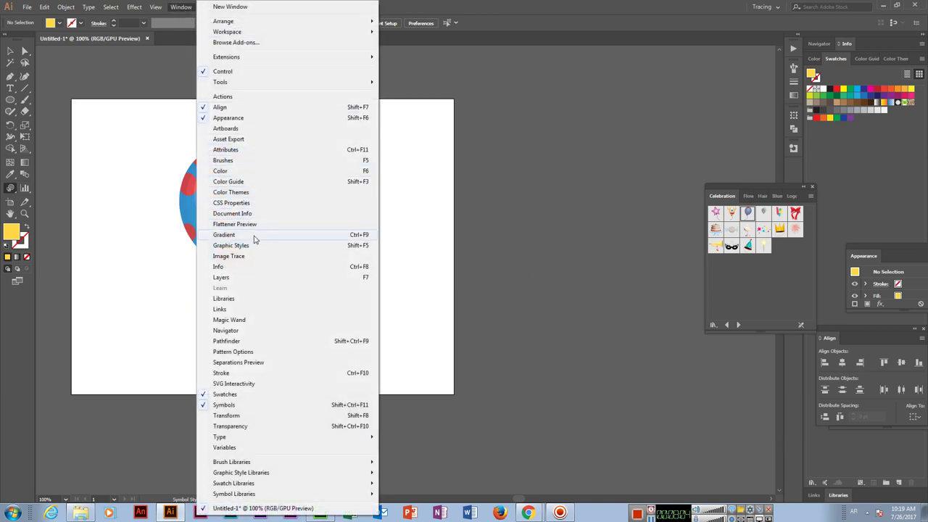
pyautogui.click(231, 245)
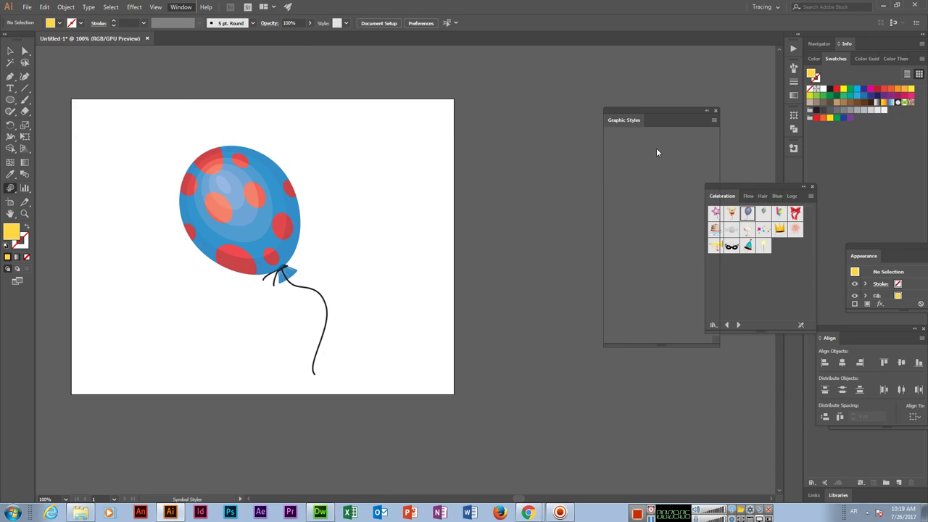
# Select the balloon and apply the blue graphic style with the Symbol Styler.
pyautogui.click(693, 137)
pyautogui.click(242, 205)
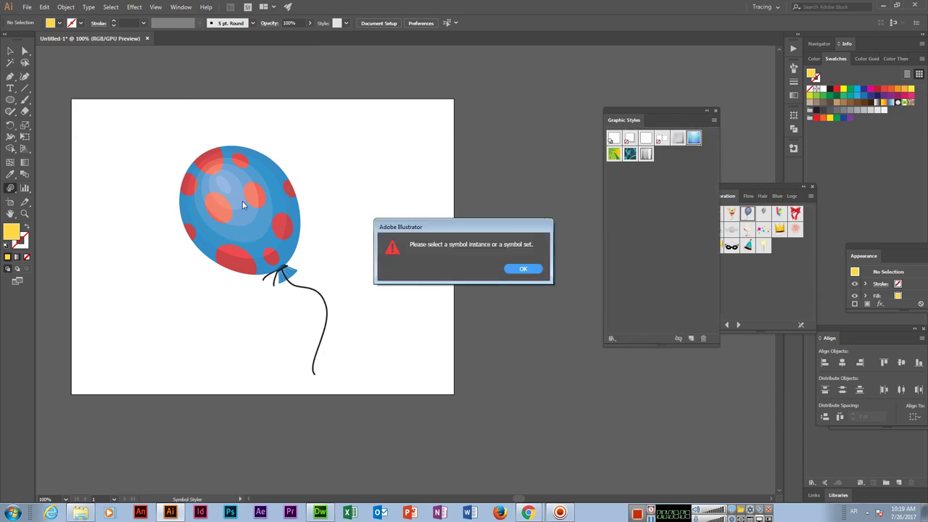
pyautogui.click(522, 270)
pyautogui.click(10, 51)
pyautogui.click(239, 217)
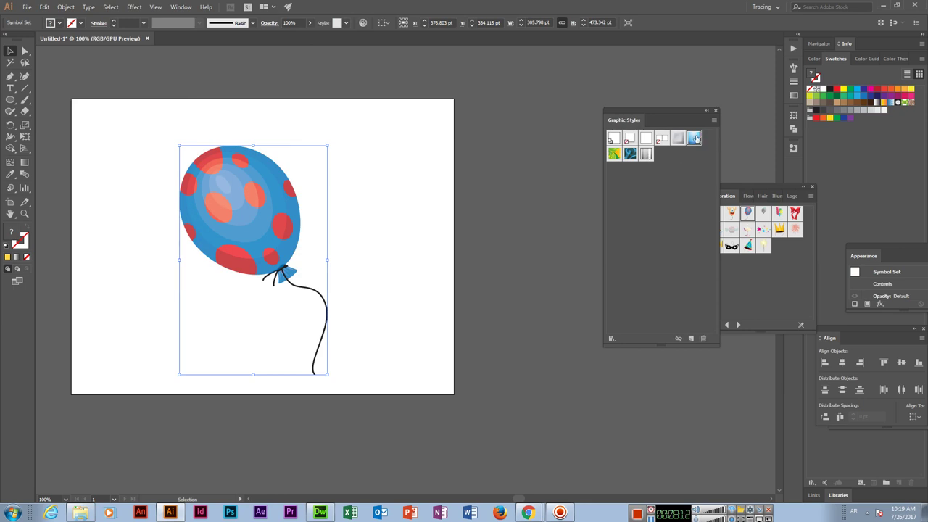
pyautogui.click(9, 192)
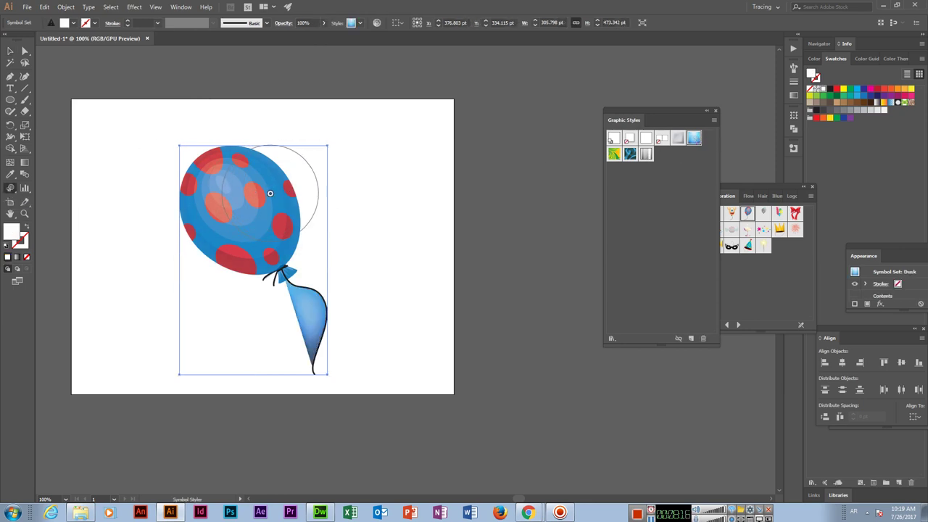
pyautogui.click(257, 196)
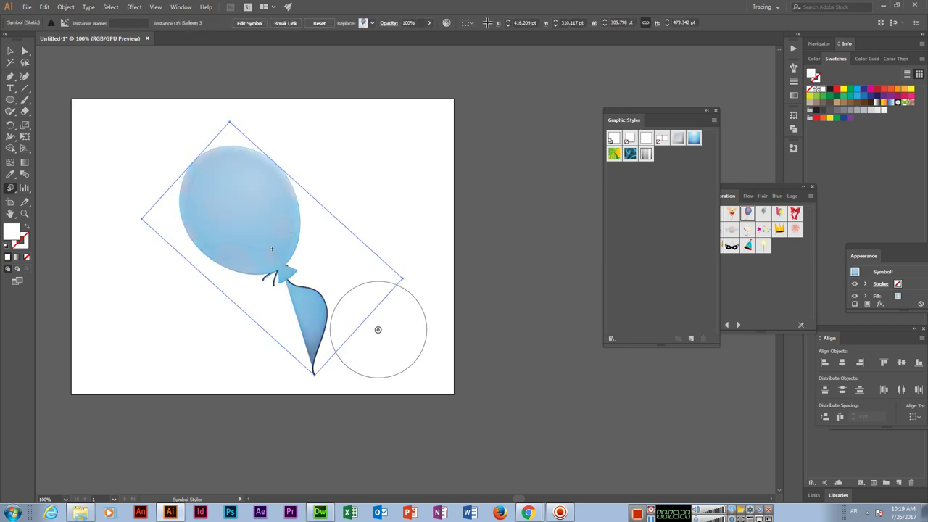
# Undo the blue style and brush the green floral graphic style onto the balloon.
pyautogui.press('v')
pyautogui.hotkey('ctrl', 'z')
pyautogui.hotkey('ctrl', 'z')
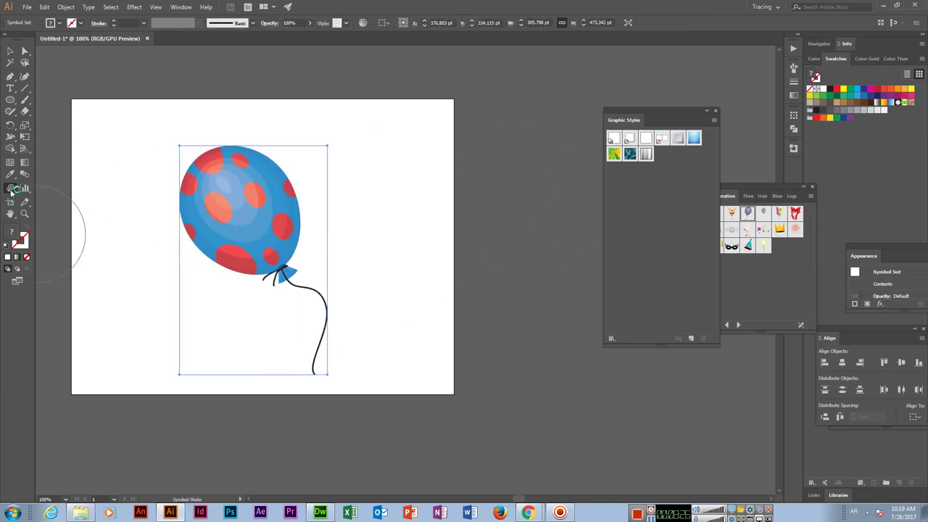
pyautogui.moveTo(11, 192); pyautogui.dragTo(44, 260)
pyautogui.moveTo(269, 127); pyautogui.dragTo(295, 412)
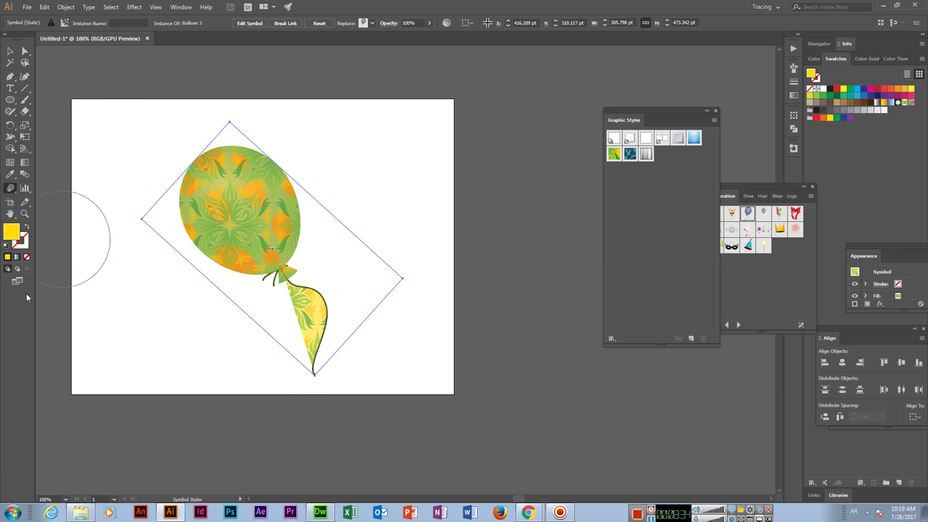
pyautogui.press('super')
pyautogui.click(66, 256)
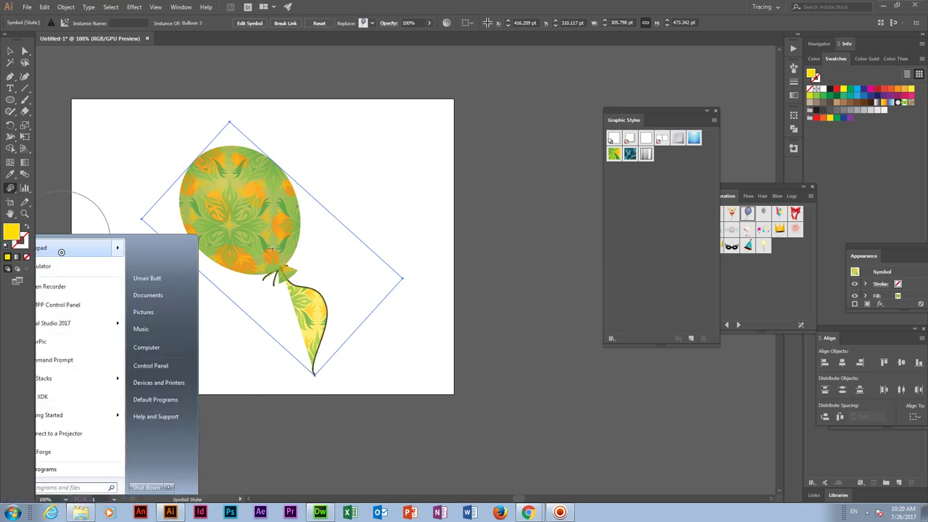
# Open a new blank Notepad note and minimize it, returning to Illustrator.
pyautogui.click(560, 512)
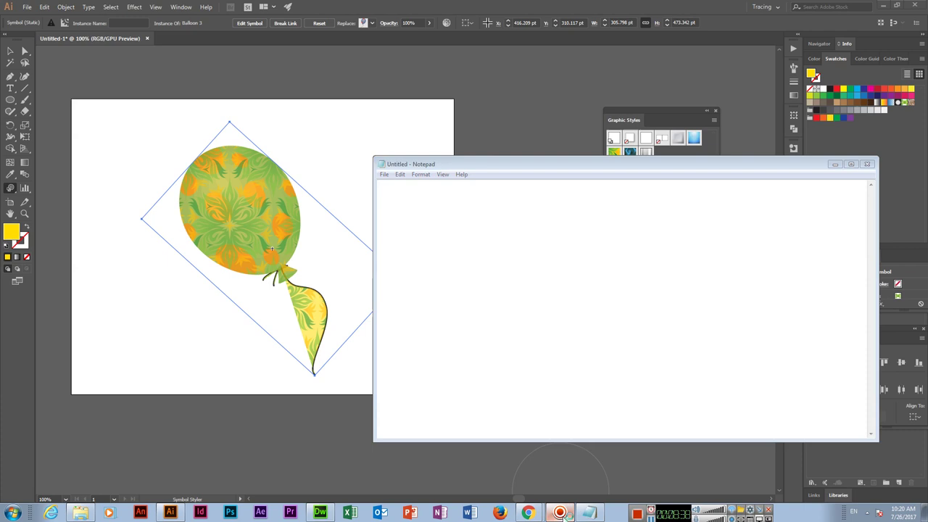
pyautogui.click(835, 164)
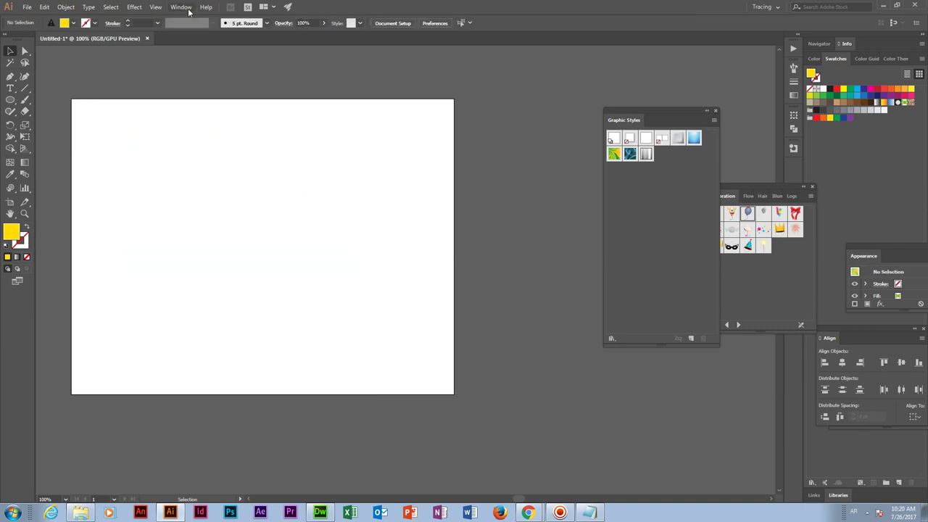
pyautogui.click(185, 8)
pyautogui.moveTo(234, 493)
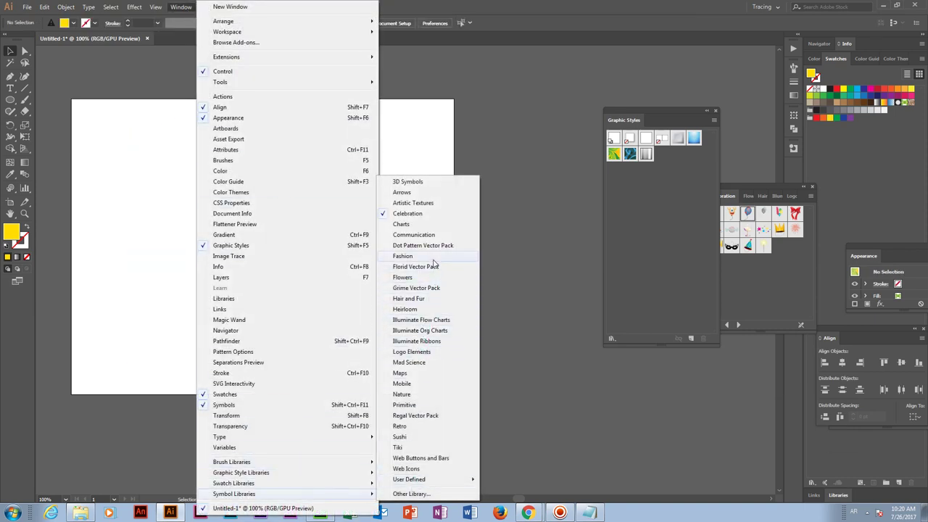
# Place a sweater from the Fashion symbol library on the artboard, then remove it.
pyautogui.click(433, 258)
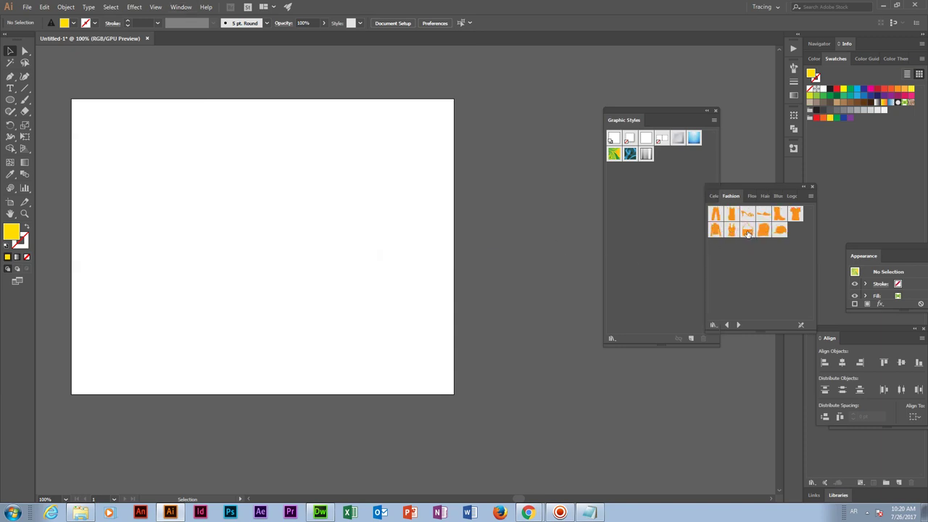
pyautogui.moveTo(144, 241); pyautogui.dragTo(190, 296)
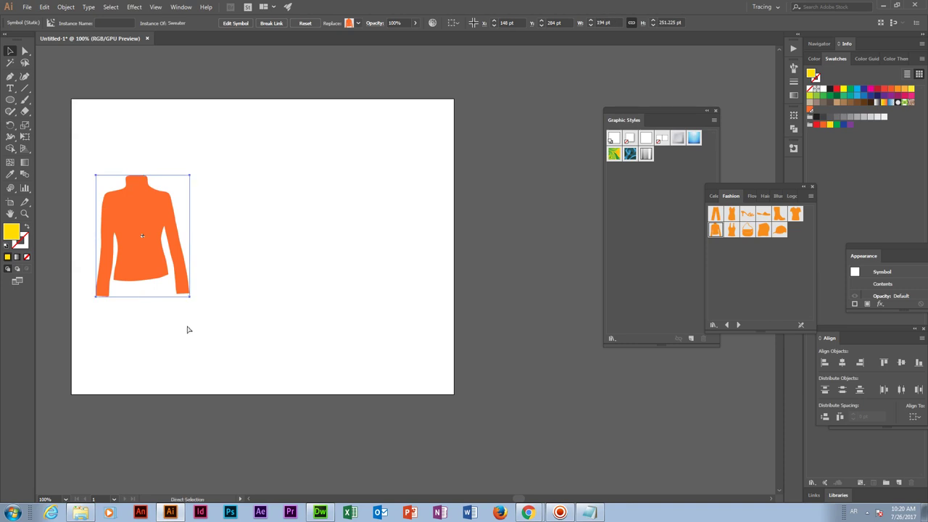
pyautogui.hotkey('ctrl', 'z')
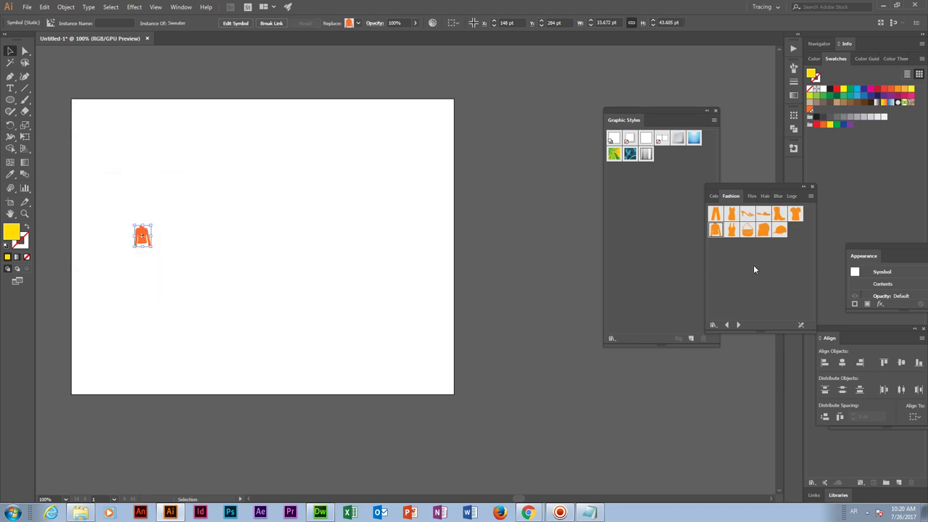
pyautogui.hotkey('ctrl', 'z')
# Place the globe from the Web Icons library on the artboard at its original small size.
pyautogui.click(181, 7)
pyautogui.moveTo(235, 494)
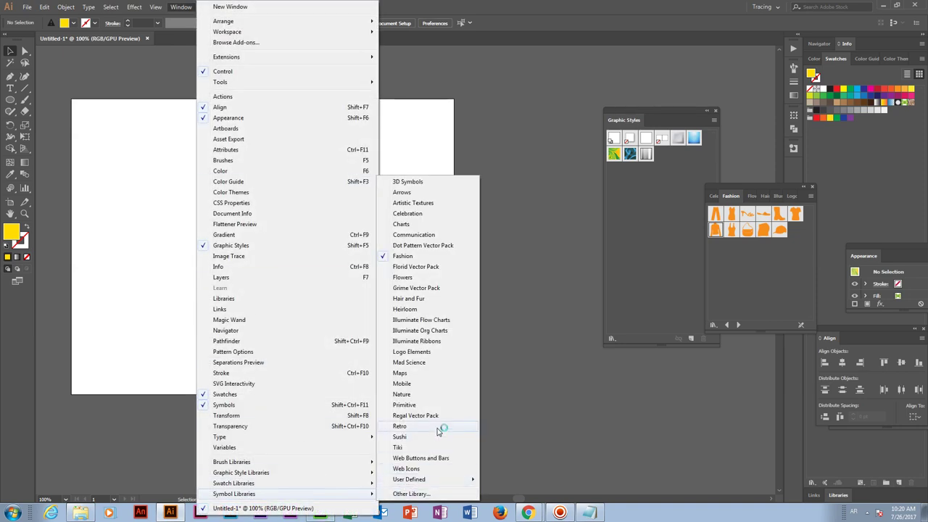
pyautogui.click(438, 469)
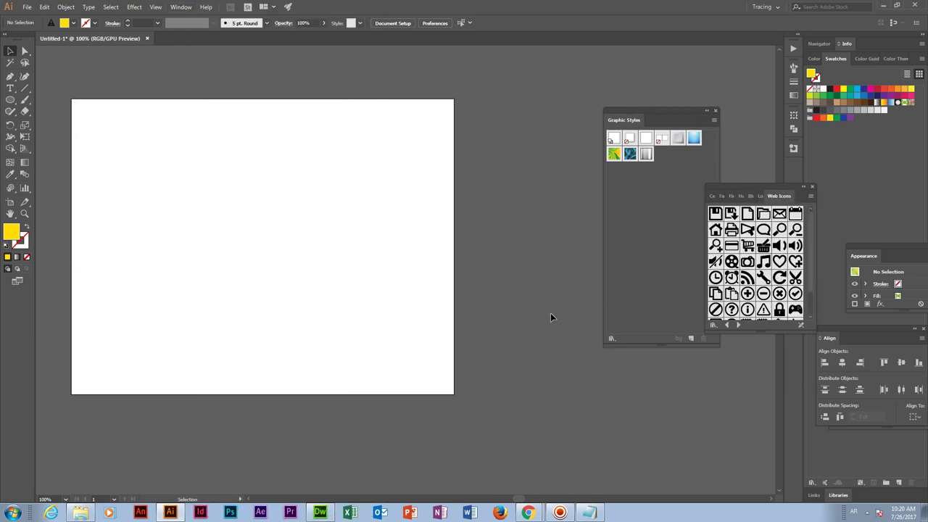
pyautogui.moveTo(760, 331); pyautogui.dragTo(761, 420)
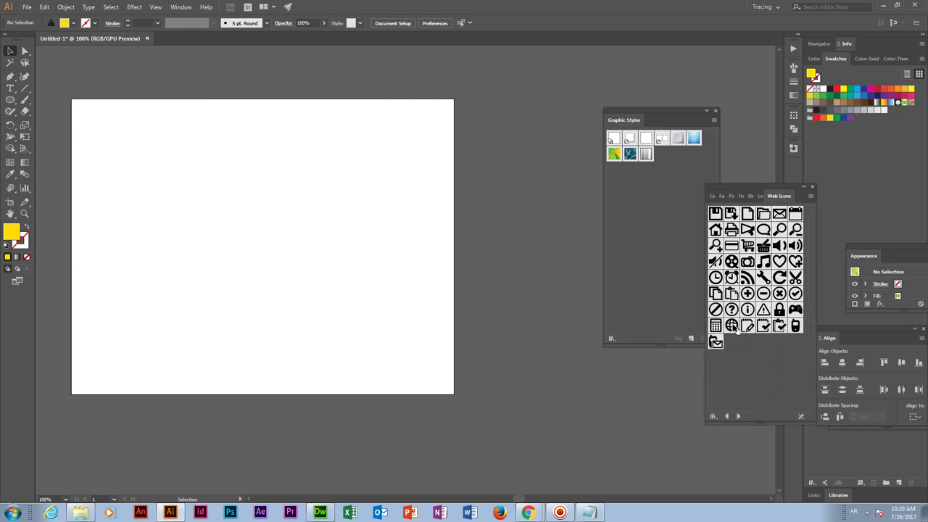
pyautogui.moveTo(733, 327)
pyautogui.mouseDown()
pyautogui.moveTo(178, 250)
pyautogui.moveTo(222, 297)
pyautogui.mouseUp()
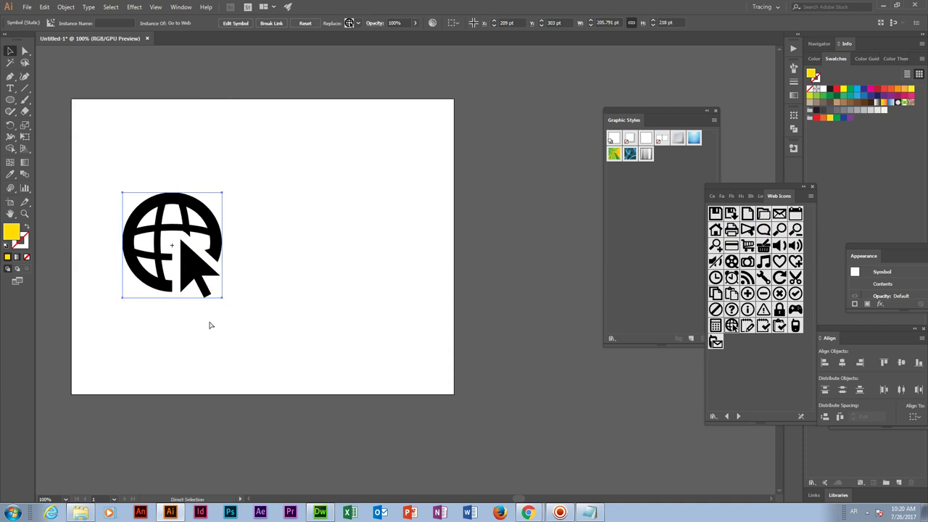
pyautogui.hotkey('ctrl', 'z')
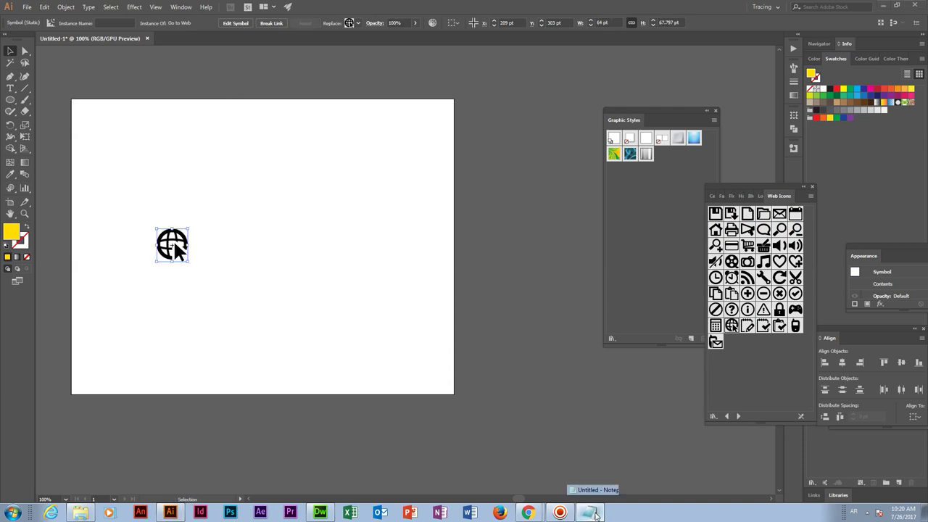
pyautogui.click(588, 513)
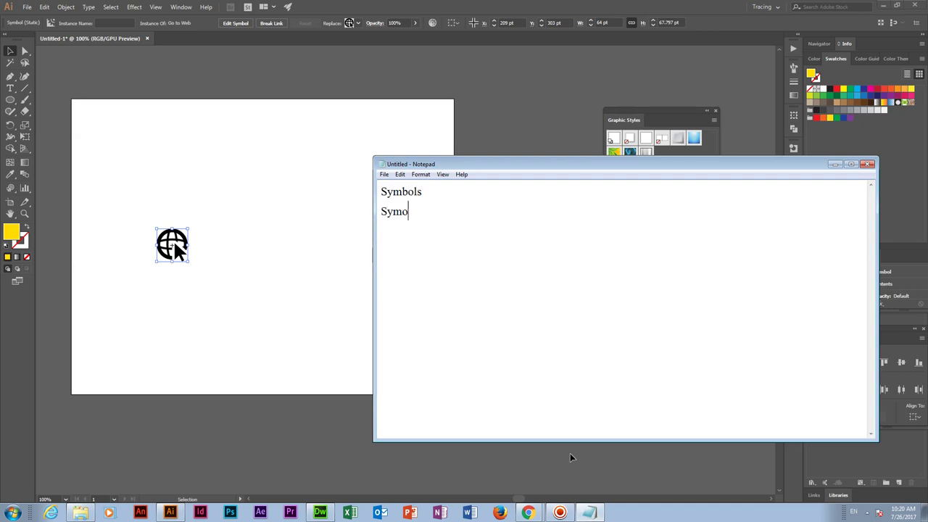
# Add 'Symbol Sprayer' and 'Symbol Sizer' lines to the note, checking tool names in Illustrator.
pyautogui.write('bol Sprayrer Tool')
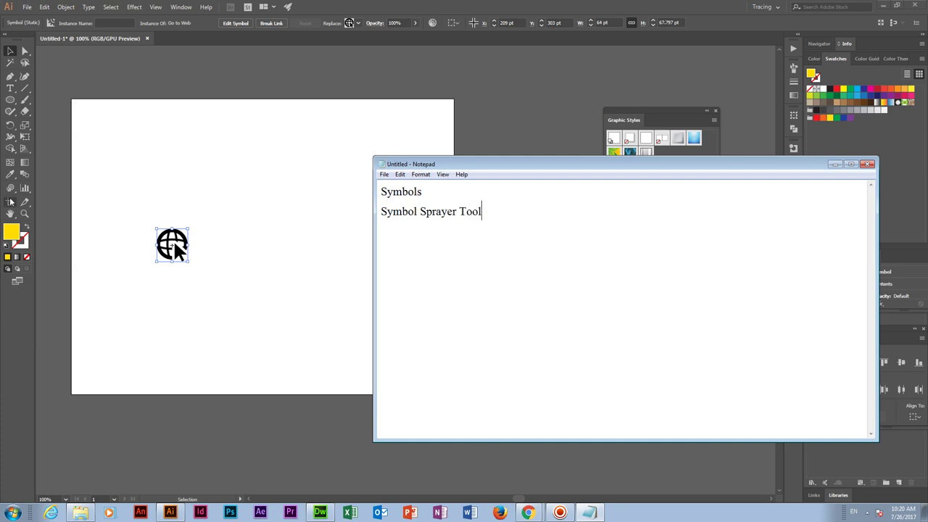
pyautogui.moveTo(10, 188)
pyautogui.mouseDown()
pyautogui.moveTo(82, 230)
pyautogui.moveTo(79, 224)
pyautogui.mouseUp()
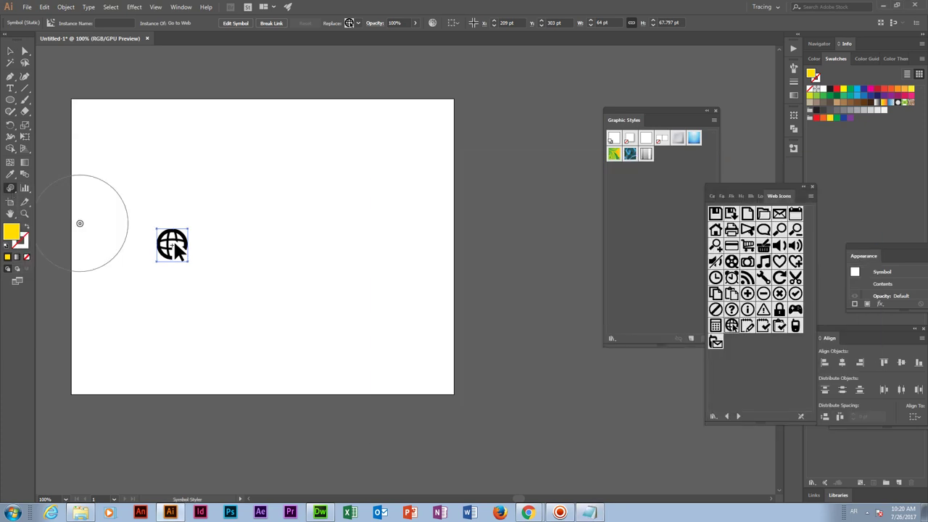
pyautogui.hotkey('alt', 'Tab')
pyautogui.press('Return')
pyautogui.write('Symbol Sizer Tool')
pyautogui.press('Return')
# Check the Symbol Styler tool name in Illustrator, return to the note and minimize it.
pyautogui.hotkey('alt', 'Tab')
pyautogui.moveTo(10, 188)
pyautogui.mouseDown()
pyautogui.moveTo(78, 277)
pyautogui.moveTo(80, 269)
pyautogui.mouseUp()
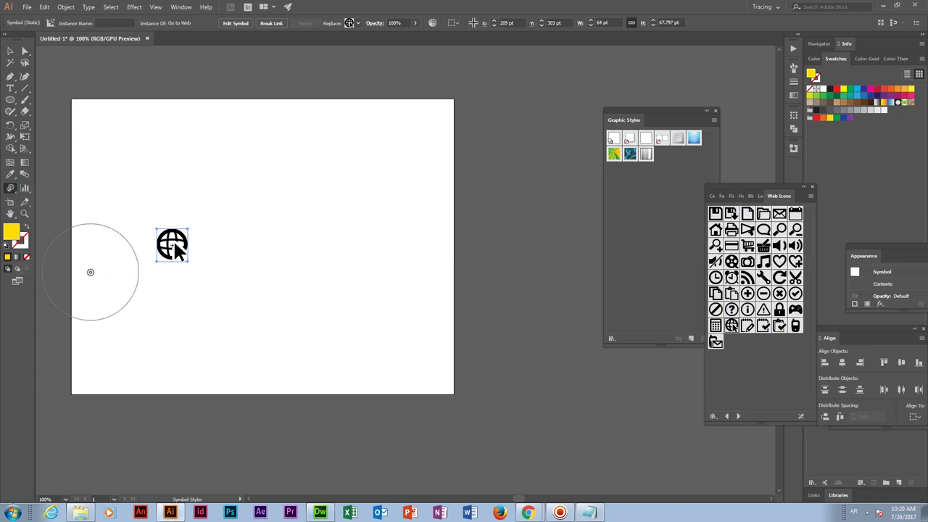
pyautogui.hotkey('alt', 'Tab')
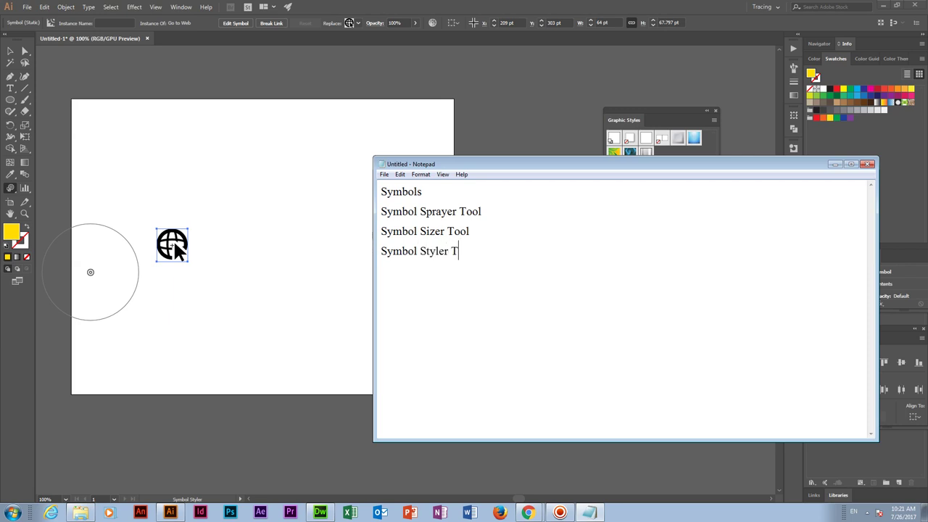
pyautogui.click(566, 512)
pyautogui.click(497, 293)
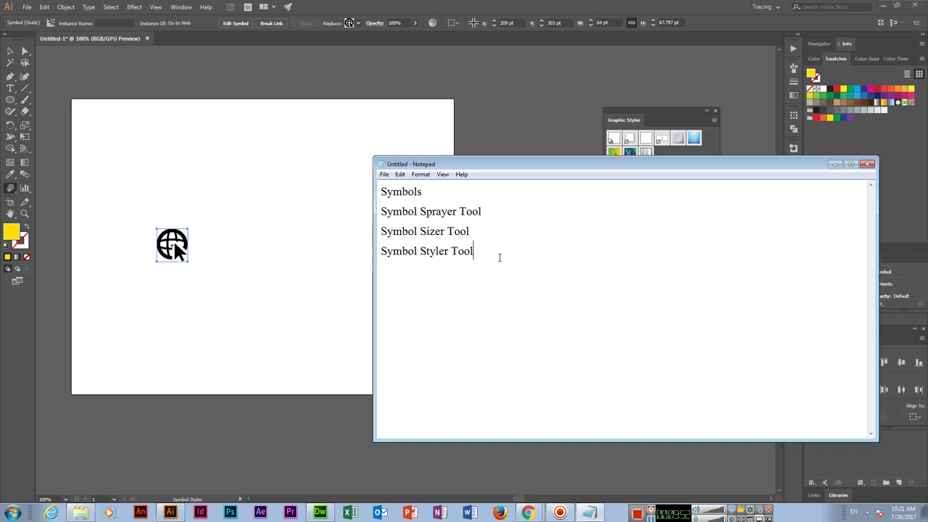
pyautogui.click(835, 164)
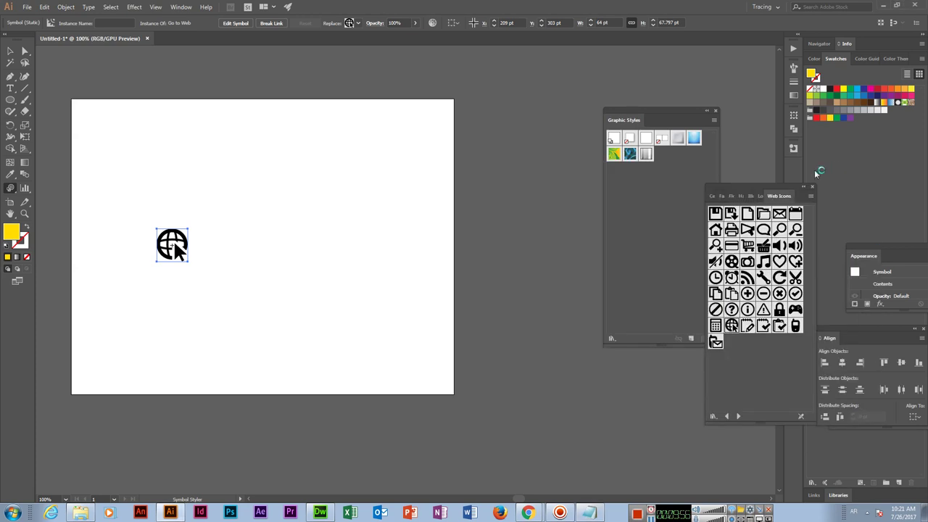